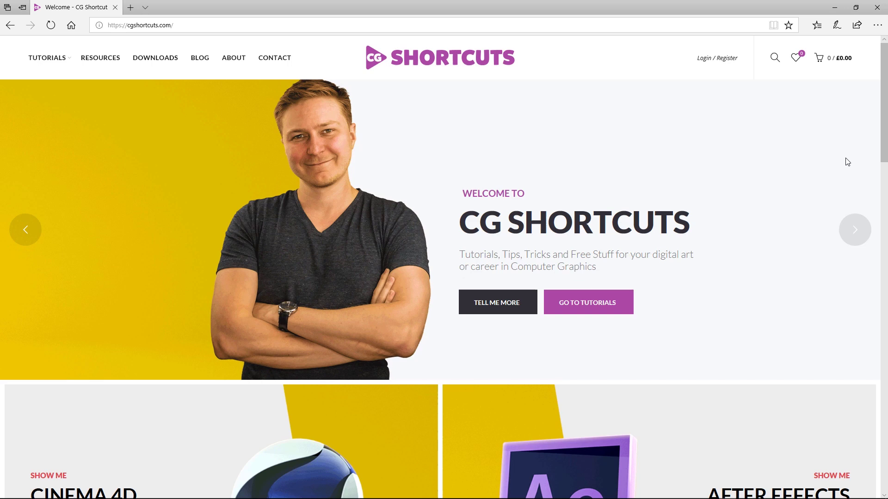
# Step: Scroll the CG Shortcuts homepage, then browse down the Resources page
pyautogui.scroll(-10, 810, 155)
pyautogui.scroll(-5, 810, 161)
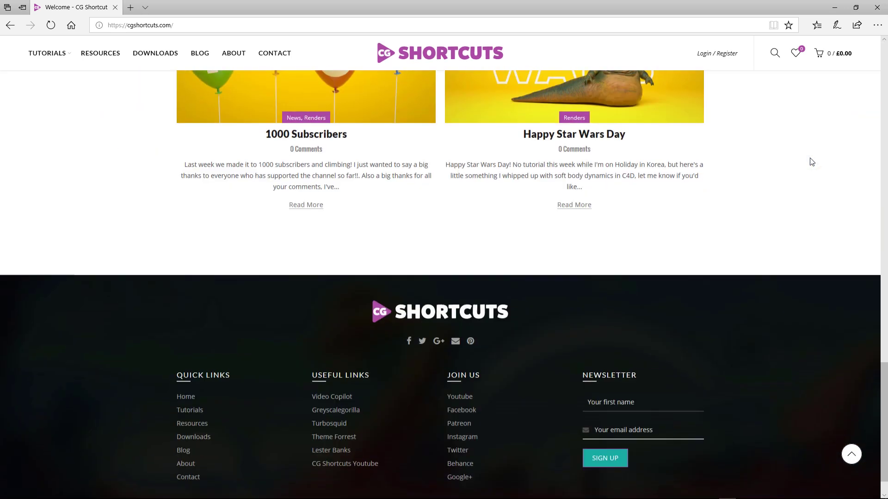
pyautogui.scroll(15, 810, 161)
pyautogui.click(101, 58)
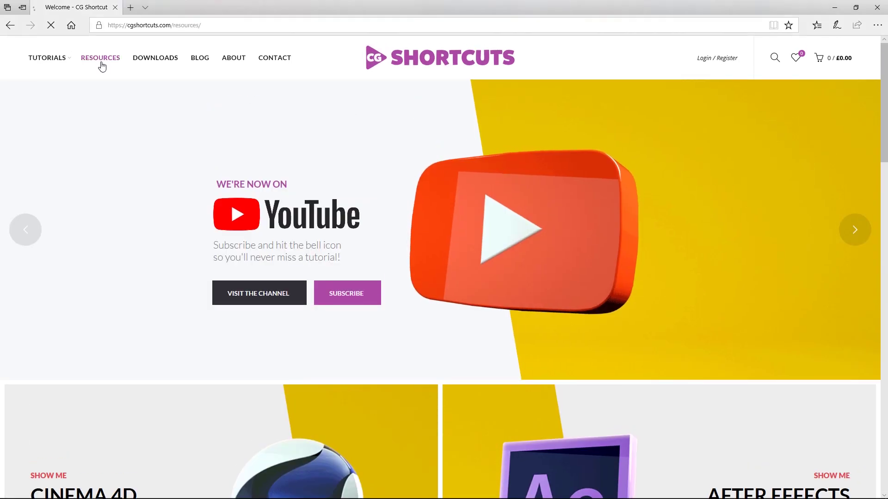
pyautogui.scroll(-6, 826, 148)
pyautogui.scroll(-20, 825, 148)
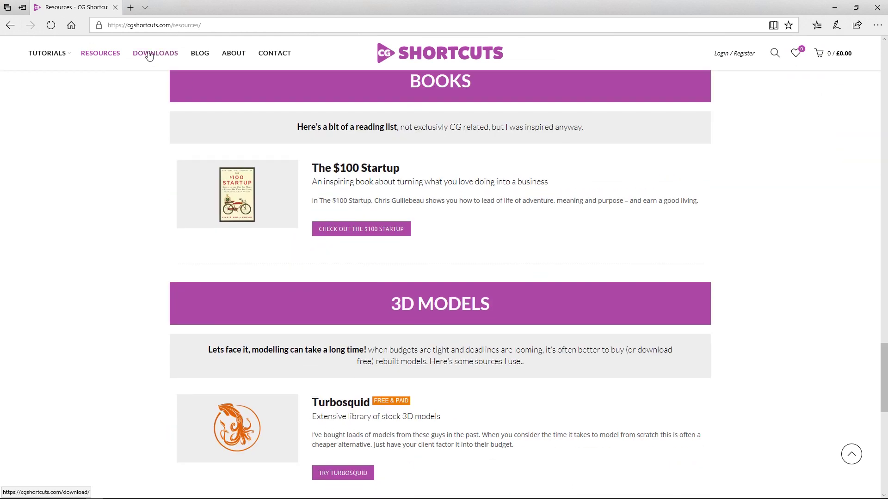
# Step: Go to the Tutorials page and scroll through the tutorial grid
pyautogui.click(51, 53)
pyautogui.scroll(-6, 804, 132)
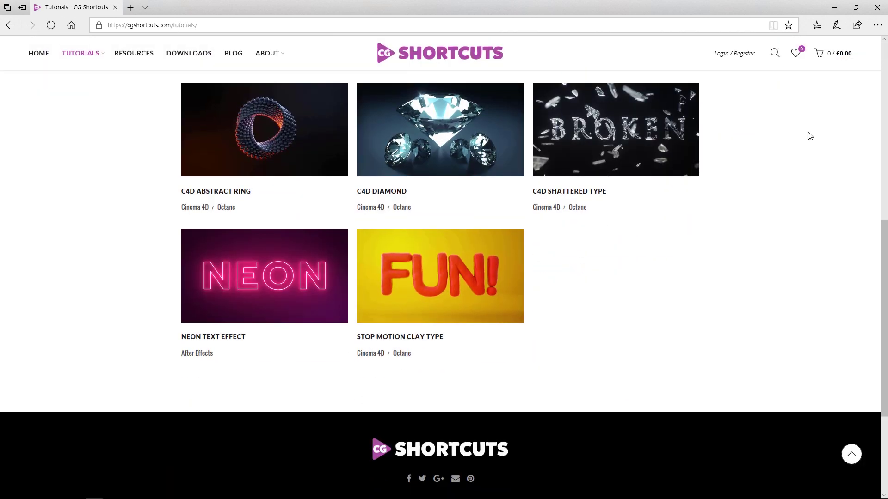
pyautogui.scroll(6, 809, 136)
pyautogui.moveTo(282, 56)
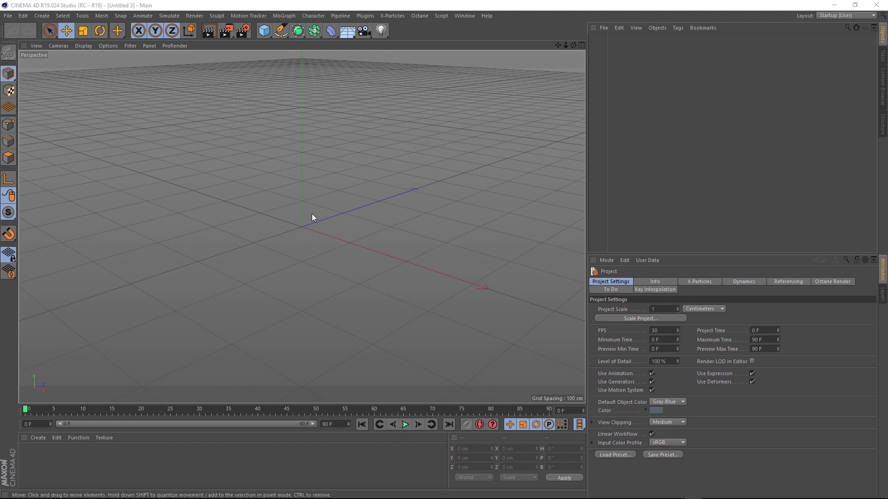
# Step: Add an X-Particles xpSystem, test playback, and rewind to frame 0
pyautogui.click(393, 17)
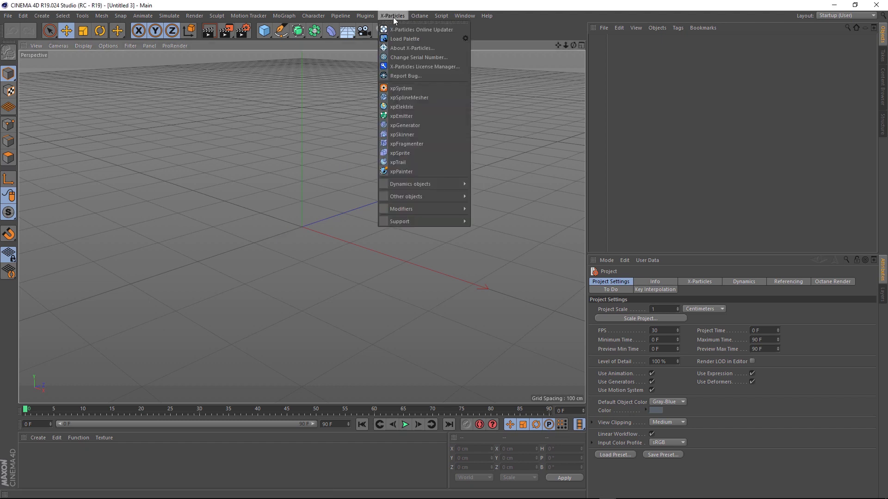
pyautogui.click(401, 90)
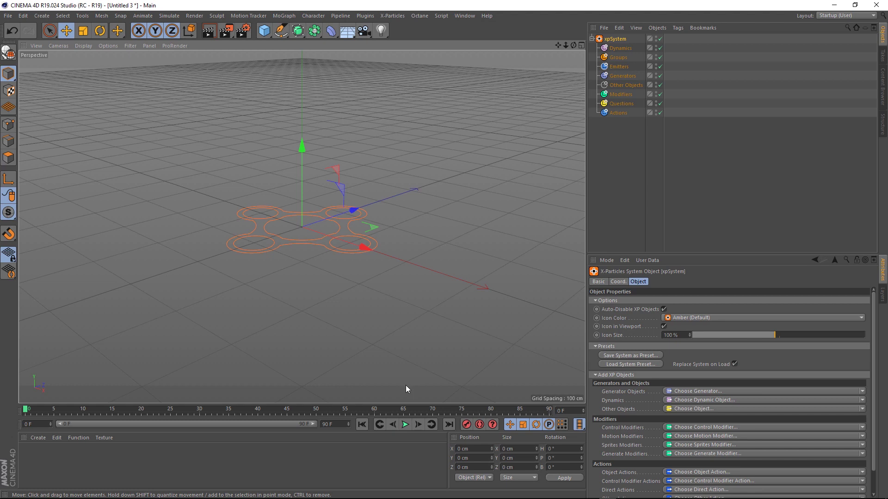
pyautogui.click(405, 424)
pyautogui.click(404, 425)
pyautogui.click(362, 425)
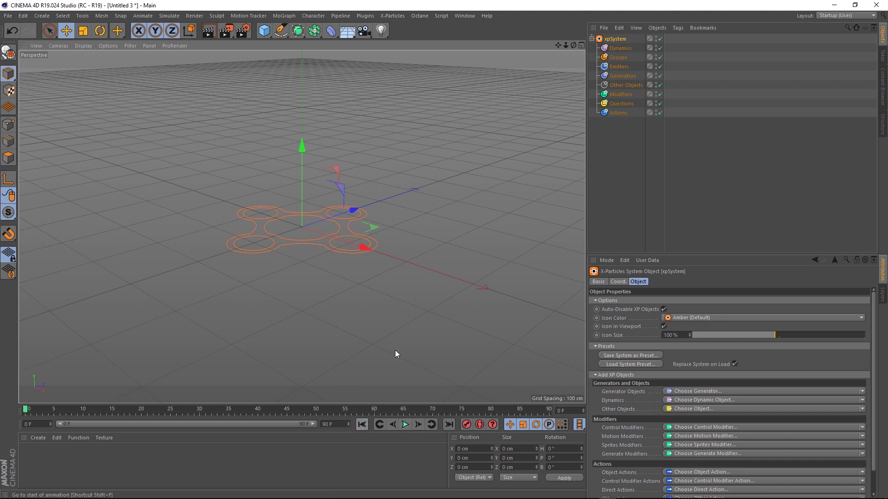
# Step: Create an xpEmitter in the Emitters folder and play to frame 54 to see particles
pyautogui.click(618, 67)
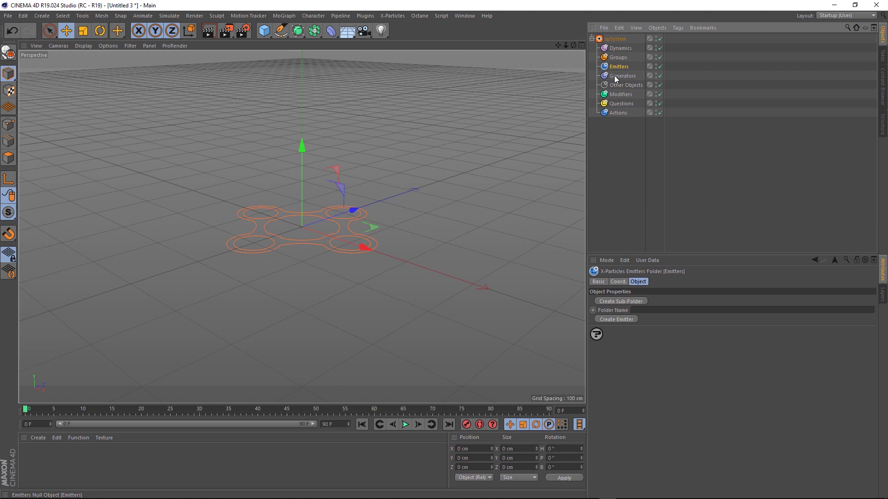
pyautogui.click(610, 319)
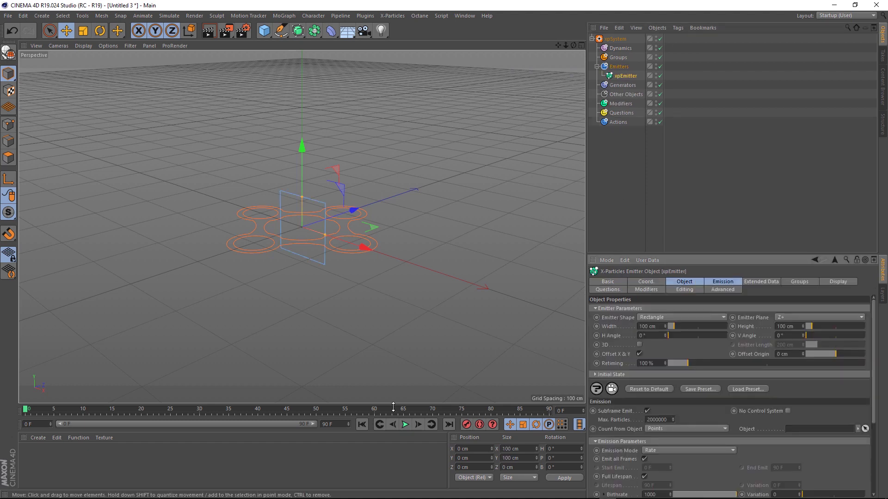
pyautogui.click(405, 425)
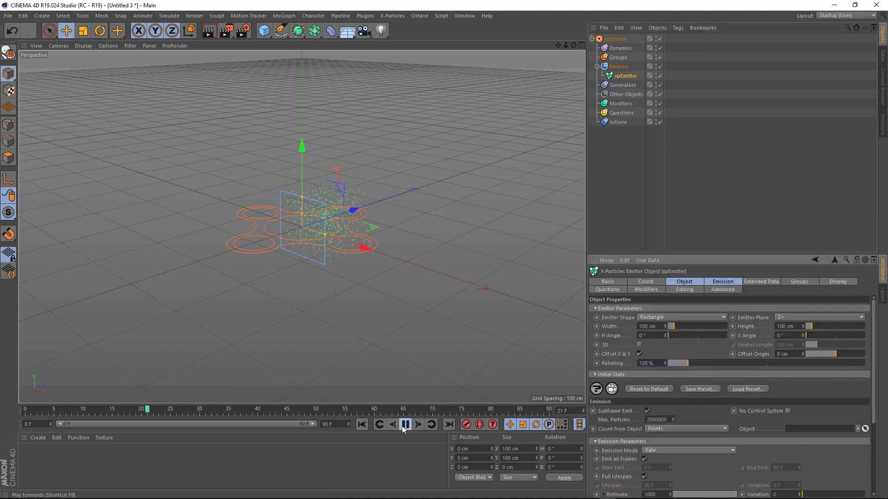
pyautogui.click(401, 426)
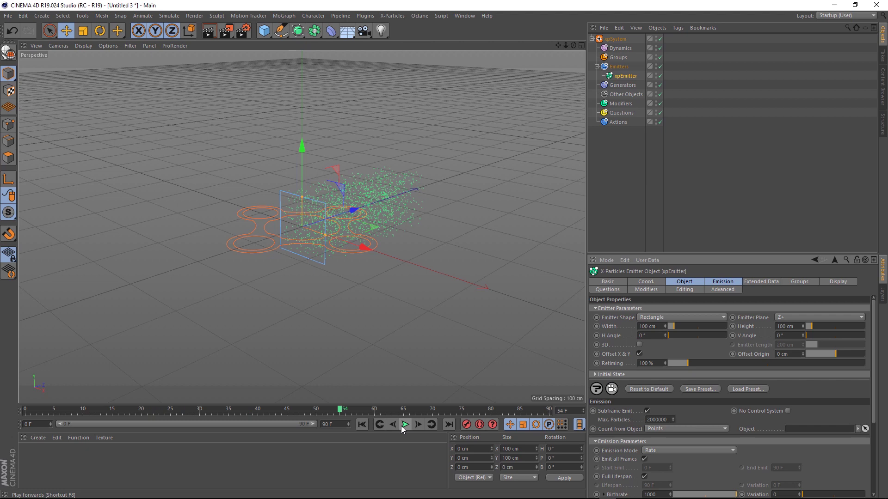
# Step: Set the xpEmitter's Emitter Plane to Y+ and preview playback to frame 32
pyautogui.click(362, 425)
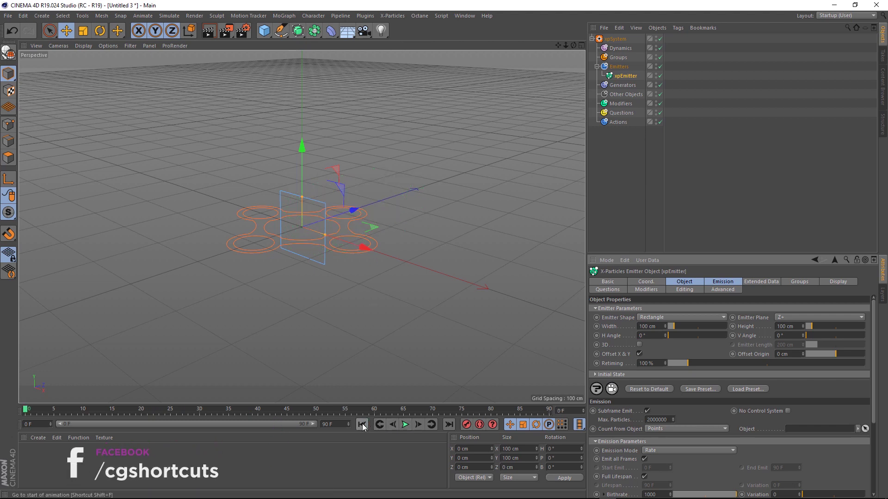
pyautogui.click(797, 317)
pyautogui.click(794, 346)
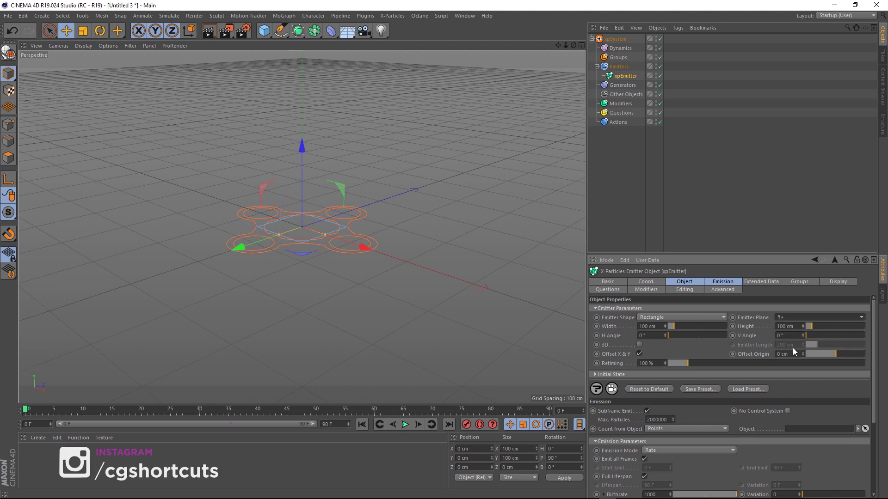
pyautogui.click(405, 425)
pyautogui.click(405, 425)
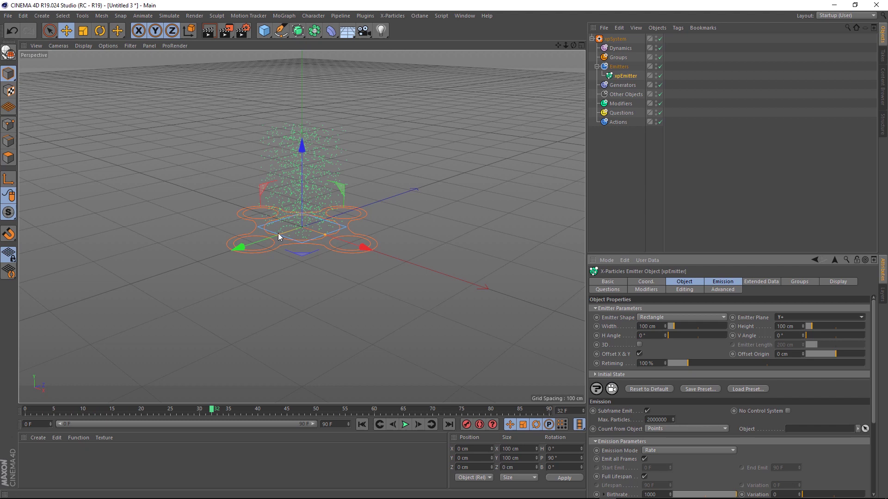
# Step: Stretch the emitter height to about 196 cm, replay, and orbit to watch particles rise
pyautogui.moveTo(278, 234); pyautogui.dragTo(258, 250)
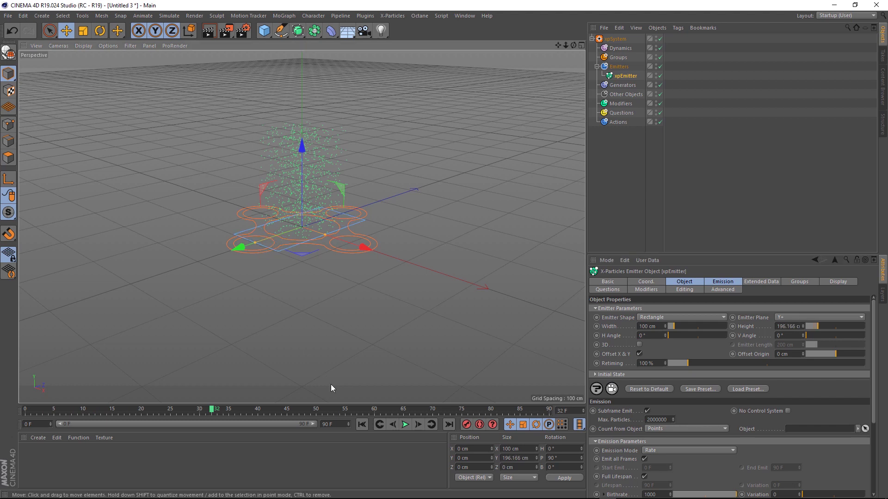
pyautogui.click(362, 425)
pyautogui.click(405, 425)
pyautogui.scroll(1, 315, 212)
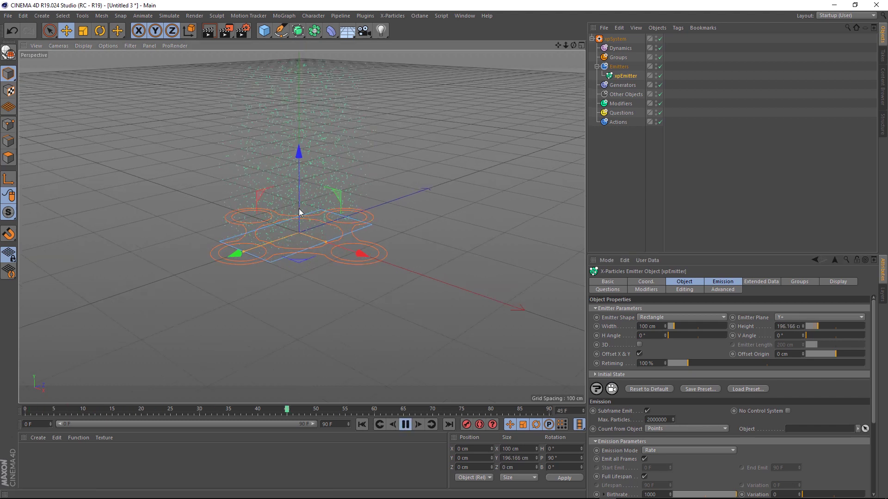
pyautogui.keyDown('alt'); pyautogui.moveTo(299, 210); pyautogui.dragTo(318, 239); pyautogui.keyUp('alt')
pyautogui.scroll(1, 318, 240)
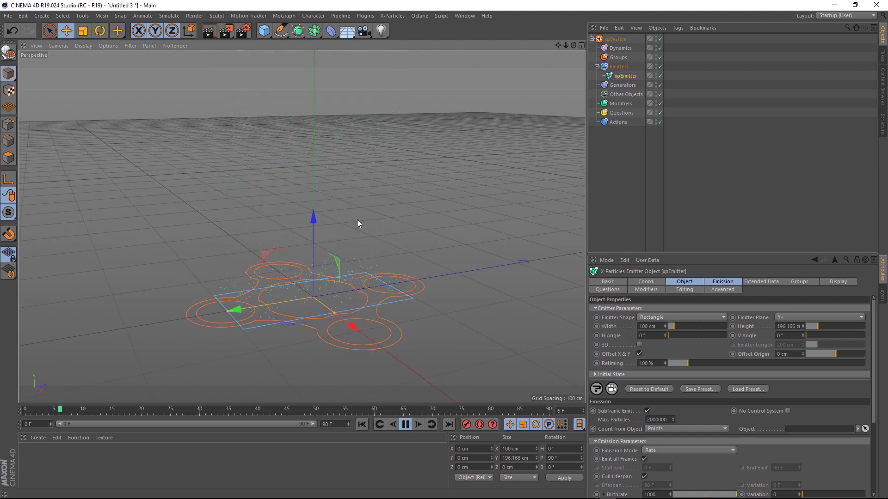
# Step: Add an xpTrail generator from the Generators folder and preview playback to frame 52
pyautogui.click(406, 425)
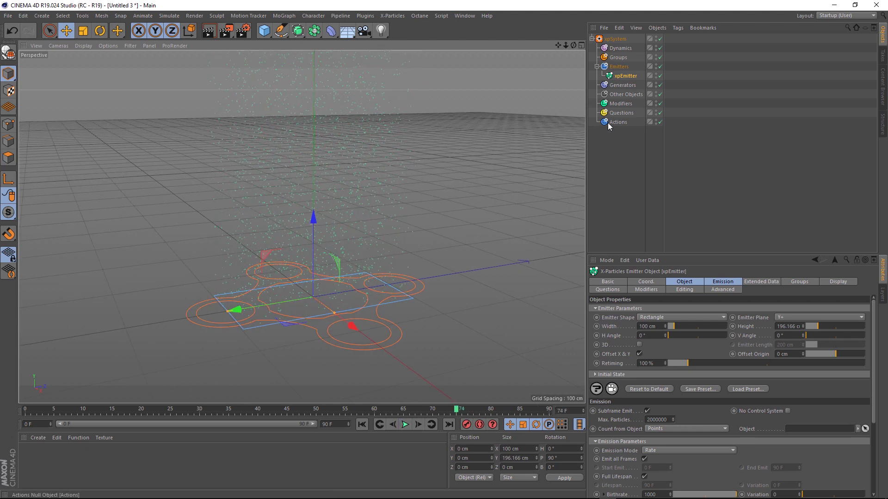
pyautogui.click(623, 86)
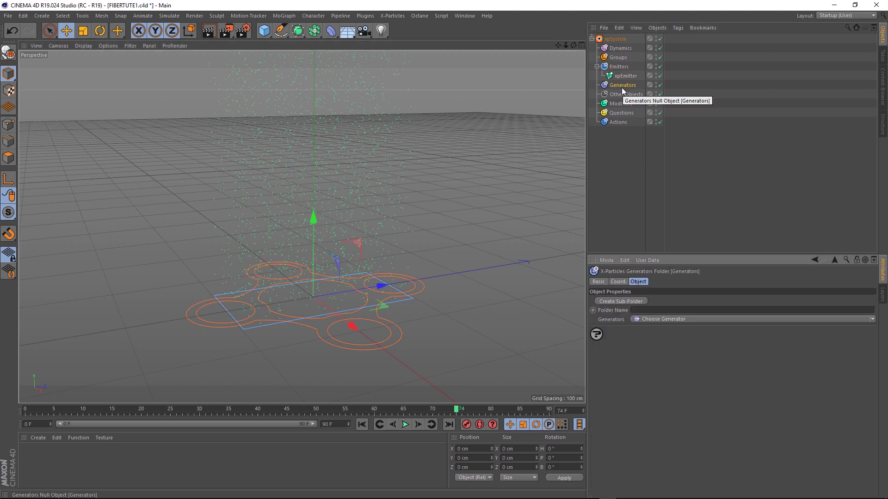
pyautogui.click(647, 319)
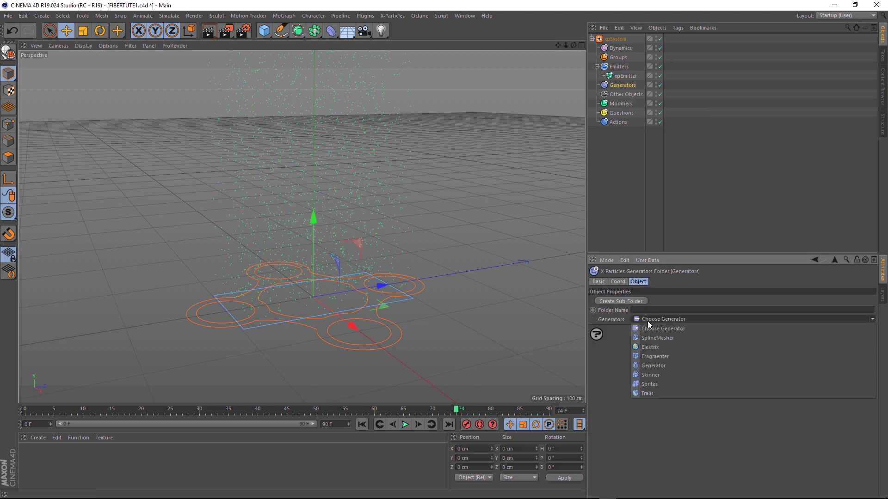
pyautogui.click(650, 392)
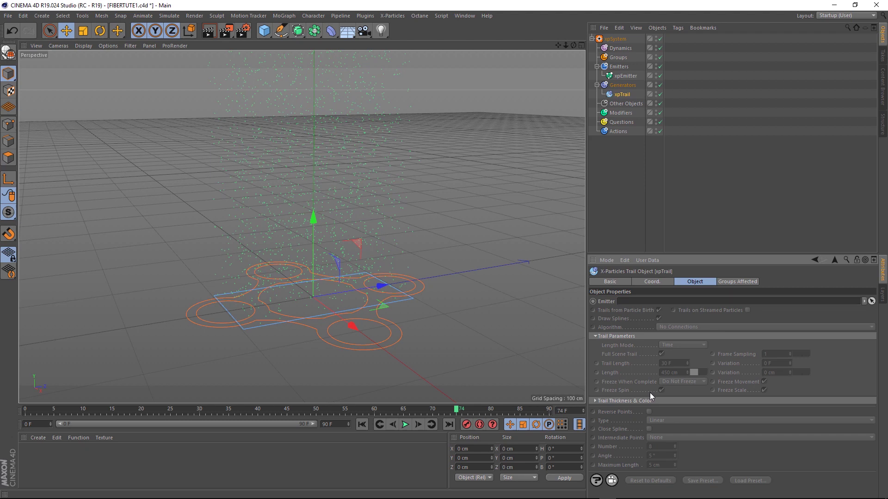
pyautogui.click(361, 425)
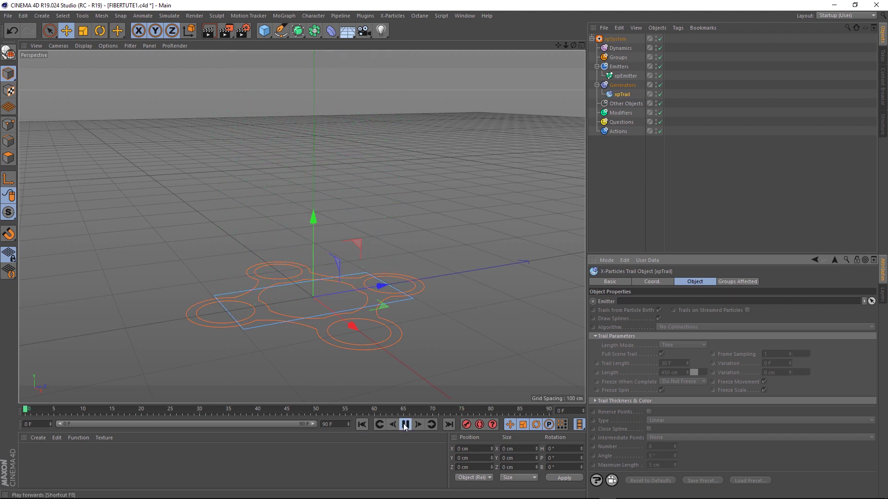
pyautogui.click(405, 424)
pyautogui.click(405, 424)
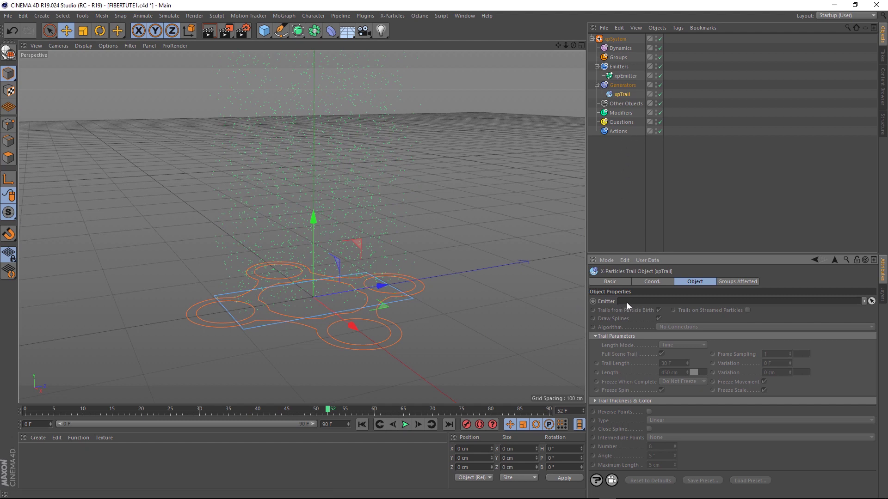
# Step: Link xpEmitter to the trail, preview the trails, rewind, and orbit to a frontal view
pyautogui.moveTo(625, 75); pyautogui.dragTo(640, 302)
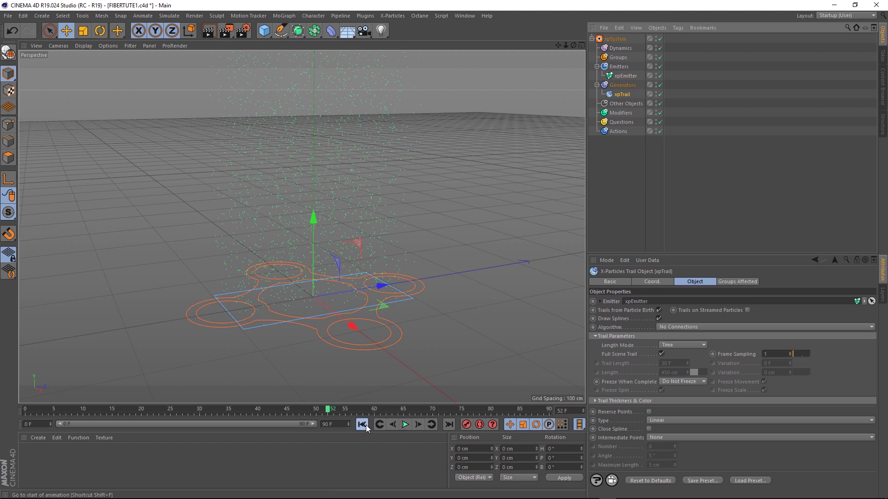
pyautogui.click(361, 425)
pyautogui.click(405, 424)
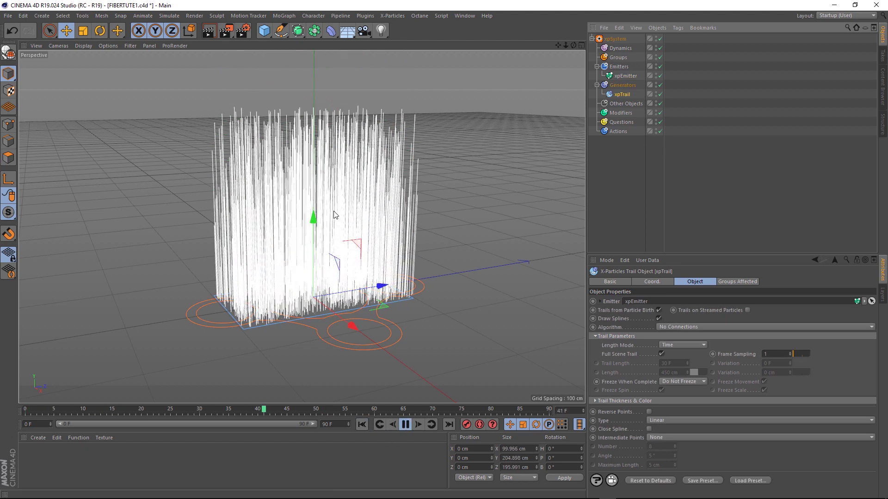
pyautogui.click(405, 424)
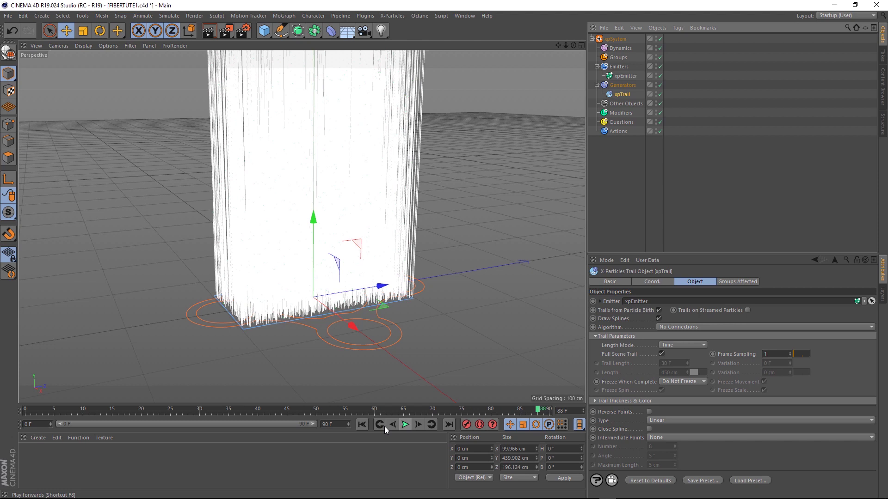
pyautogui.click(362, 424)
pyautogui.keyDown('alt'); pyautogui.moveTo(330, 286); pyautogui.dragTo(375, 314); pyautogui.keyUp('alt')
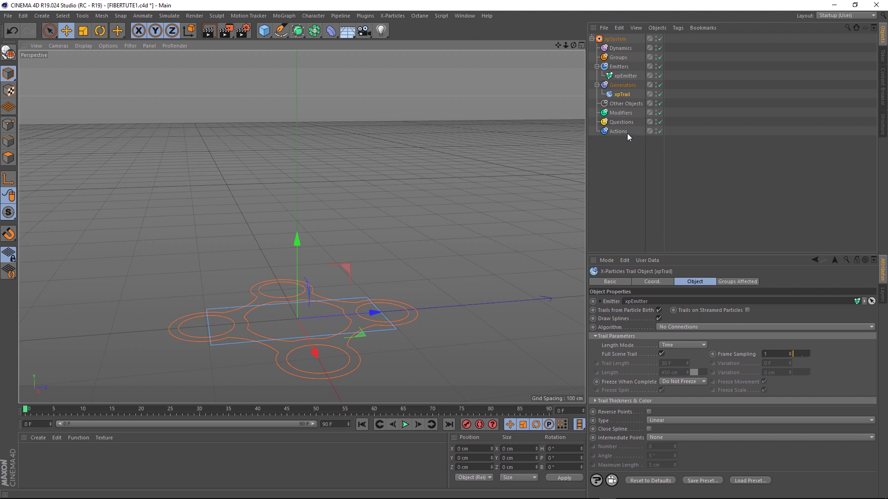
# Step: Add an xpTurbulence modifier to the Modifiers folder, preview the waving trails, then select xpEmitter
pyautogui.click(623, 112)
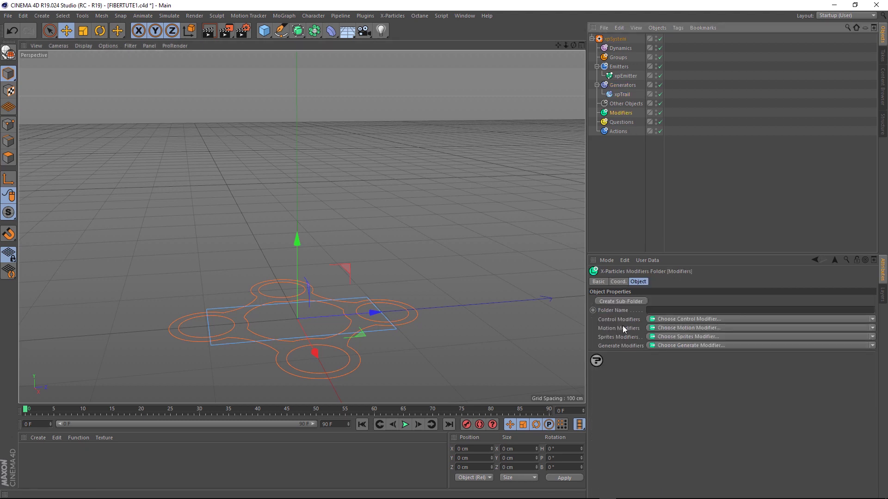
pyautogui.click(661, 329)
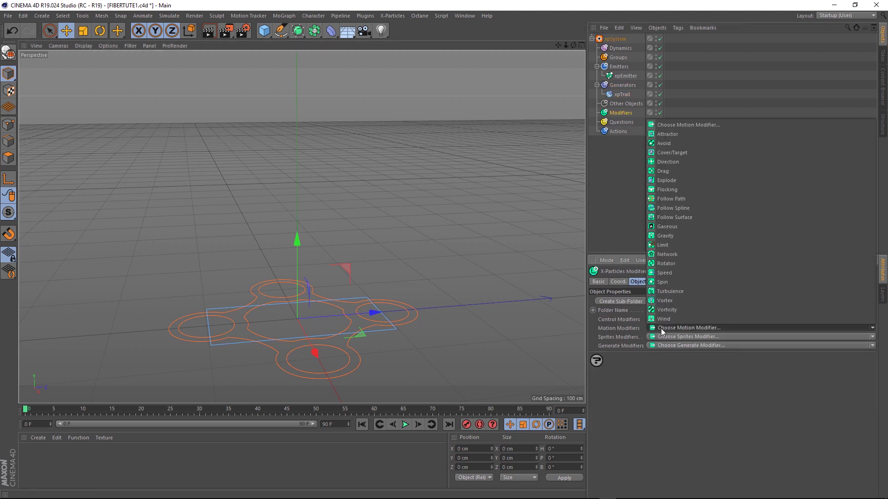
pyautogui.click(664, 291)
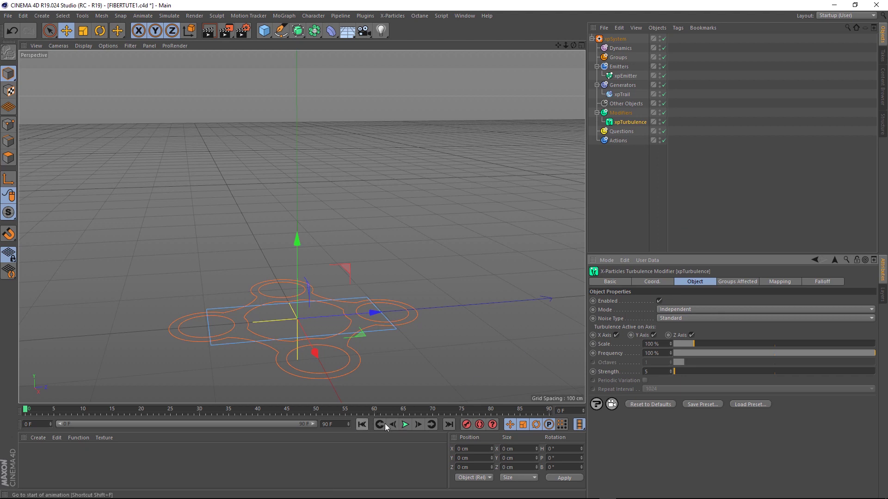
pyautogui.click(405, 425)
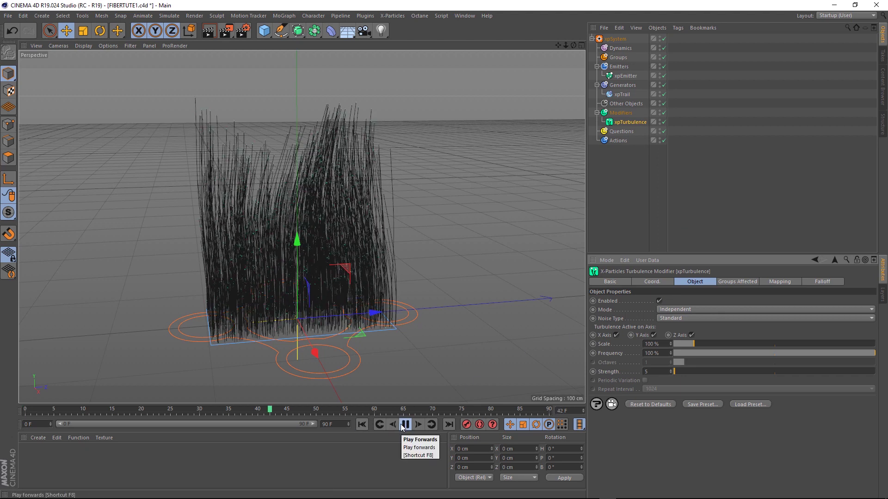
pyautogui.click(405, 424)
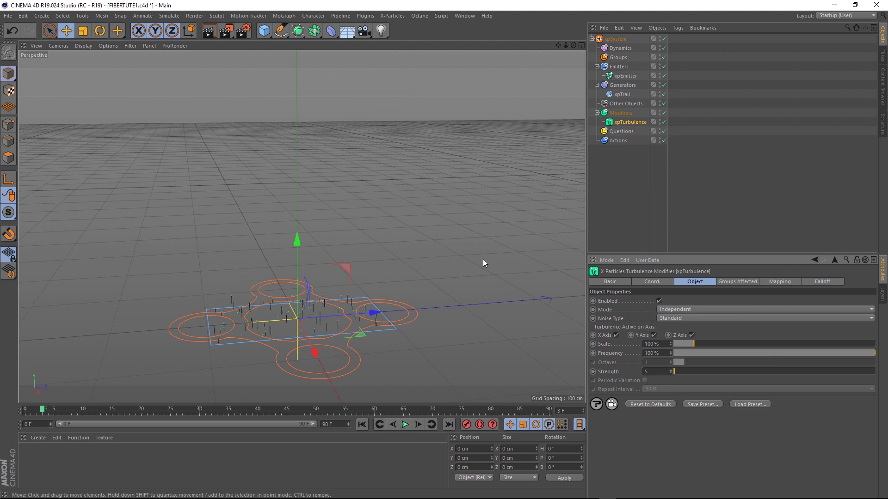
pyautogui.click(625, 76)
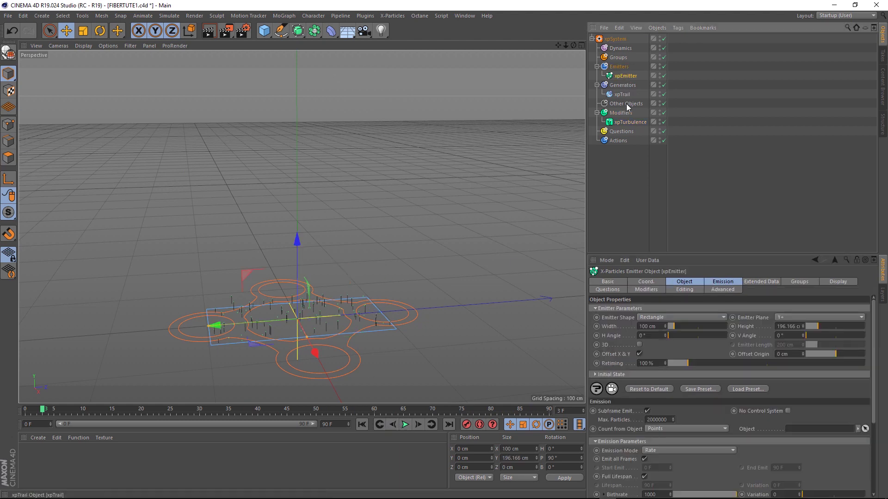
# Step: Set xpEmitter Max. Particles to 200 and Speed to 100 cm, then replay the simulation
pyautogui.click(666, 420)
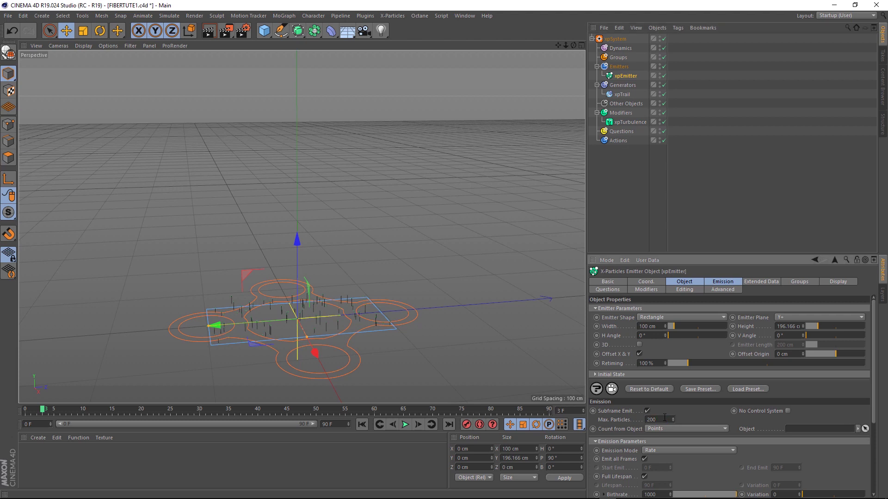
pyautogui.scroll(-5, 604, 460)
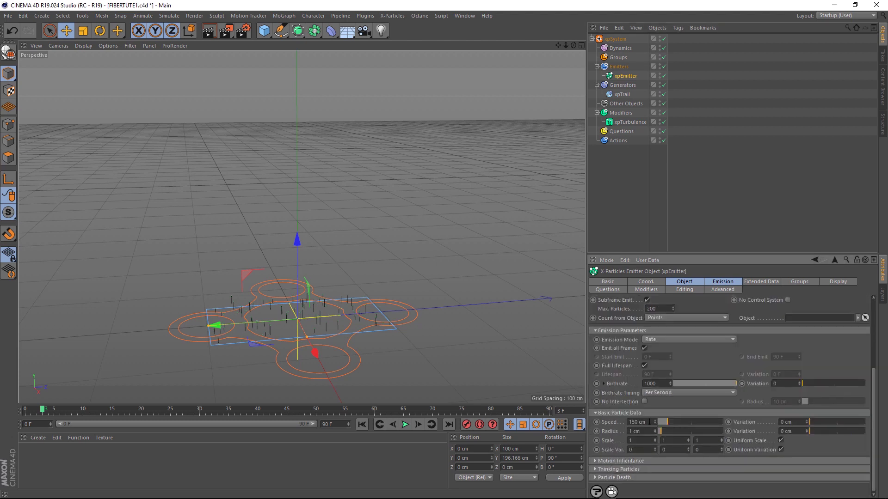
pyautogui.doubleClick(649, 421)
pyautogui.write('100')
pyautogui.press('Return')
pyautogui.click(362, 425)
pyautogui.click(405, 425)
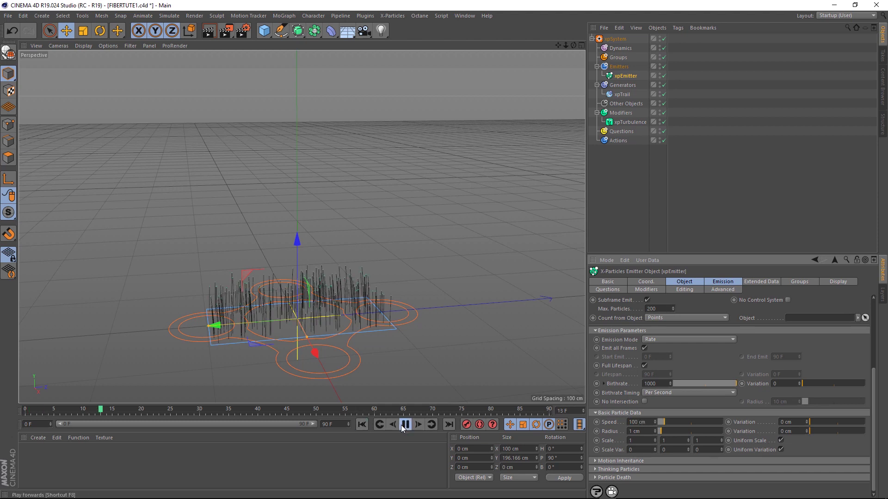
pyautogui.hotkey('ctrl', 'd')
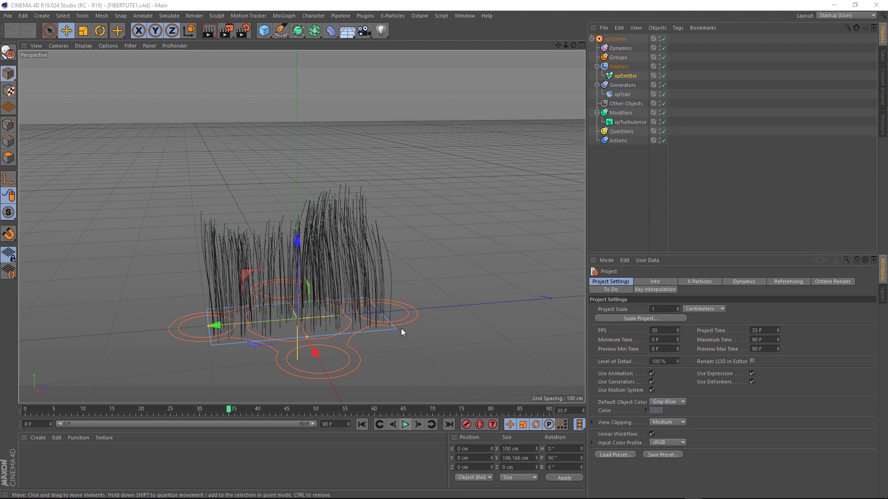
# Step: Add a Sphere and an xpGenerator linked to xpEmitter
pyautogui.click(264, 31)
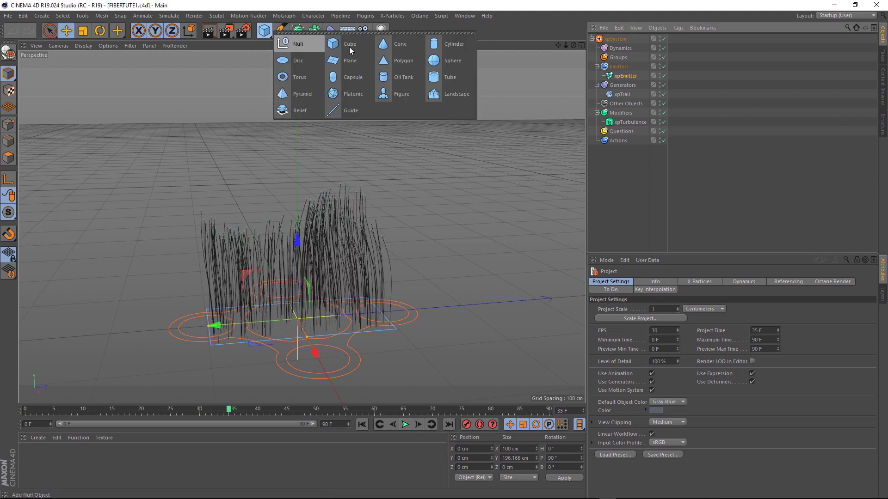
pyautogui.click(445, 63)
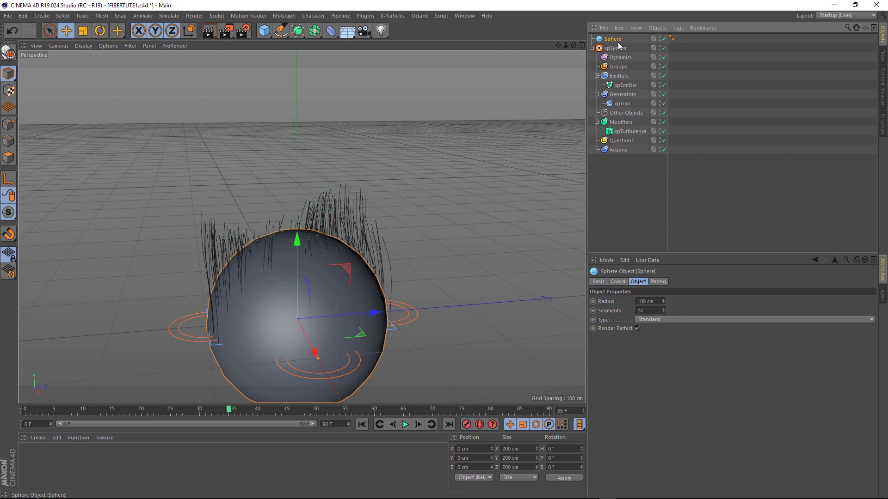
pyautogui.moveTo(617, 42); pyautogui.dragTo(618, 97)
pyautogui.click(620, 98)
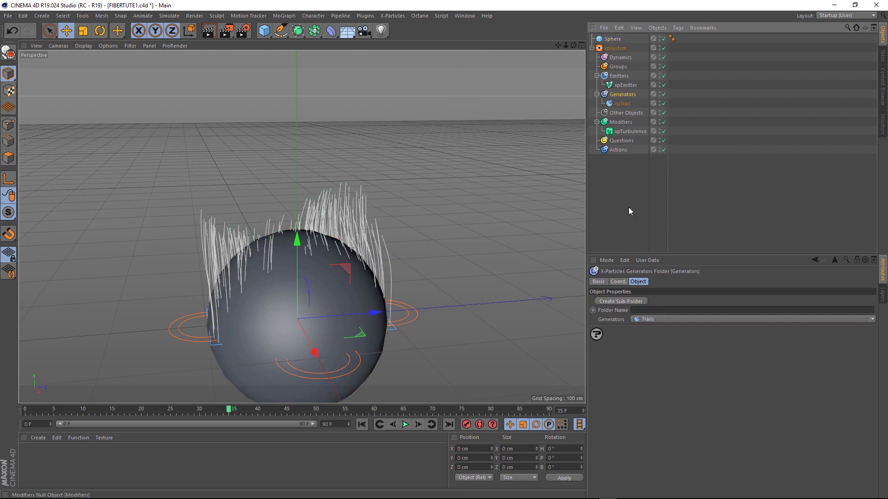
pyautogui.click(645, 319)
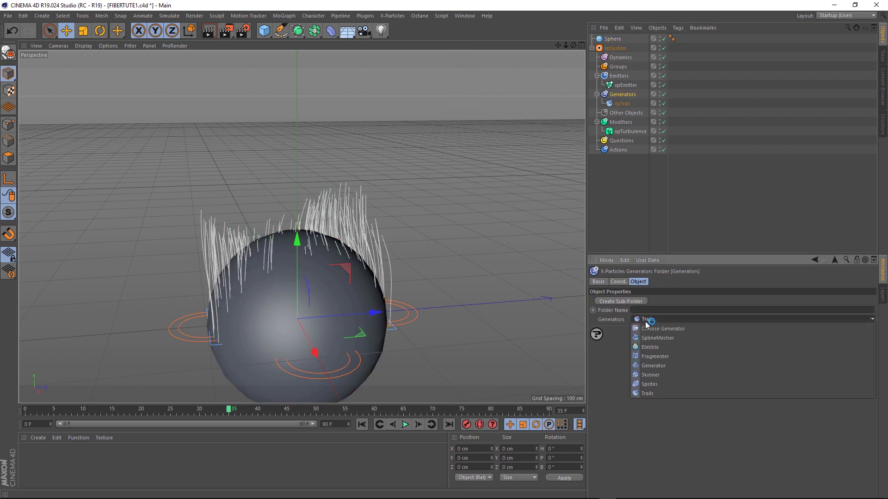
pyautogui.click(651, 365)
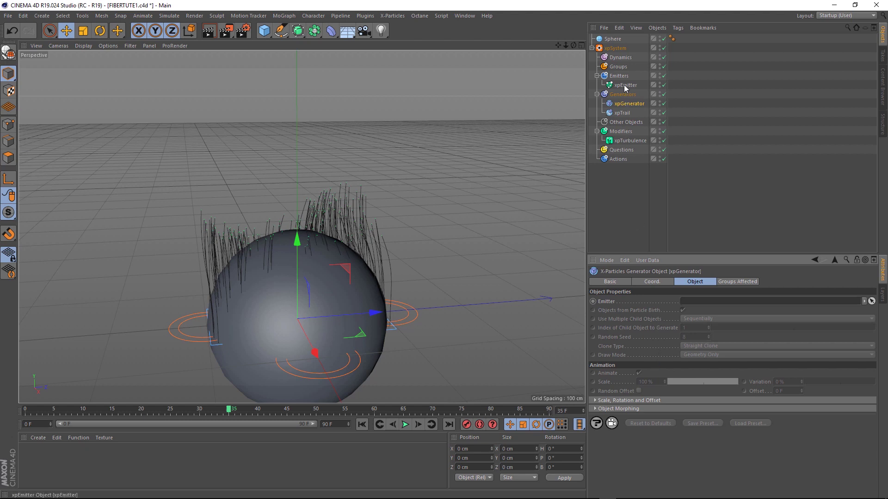
pyautogui.moveTo(624, 85); pyautogui.dragTo(698, 304)
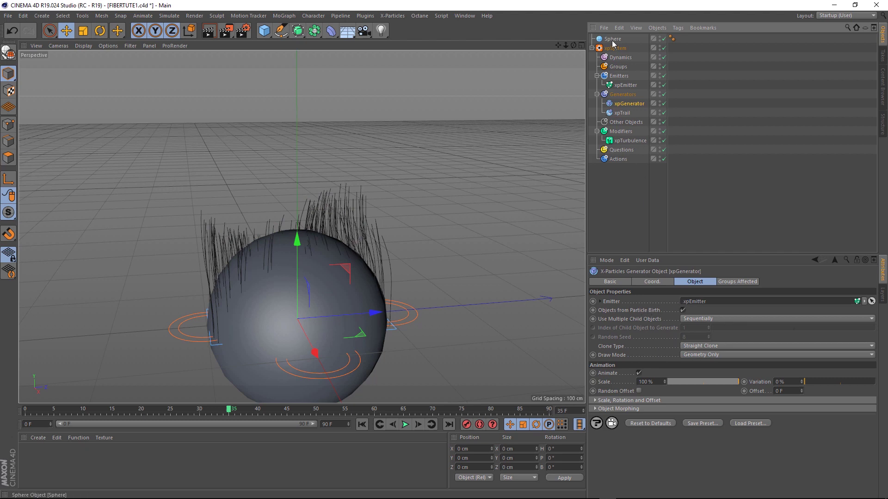
# Step: Parent the Sphere under xpGenerator and set its radius to 1 cm
pyautogui.moveTo(612, 40); pyautogui.dragTo(625, 104)
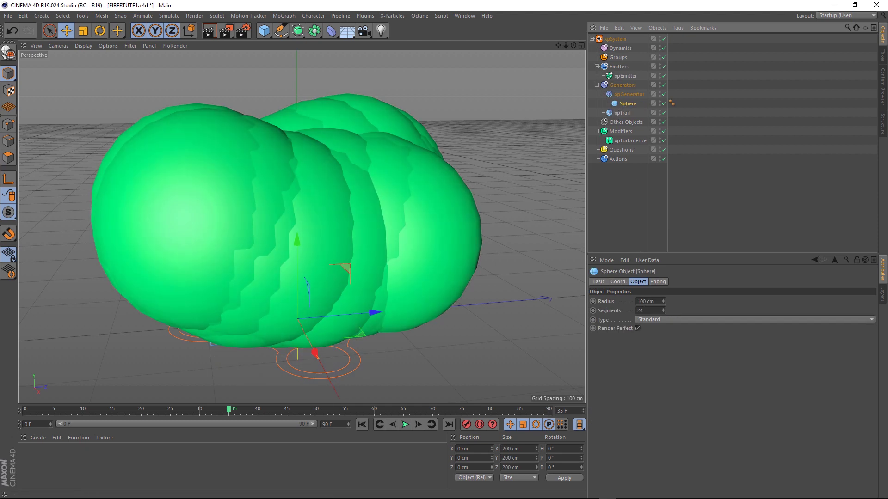
pyautogui.press('BackSpace')
pyautogui.press('Return')
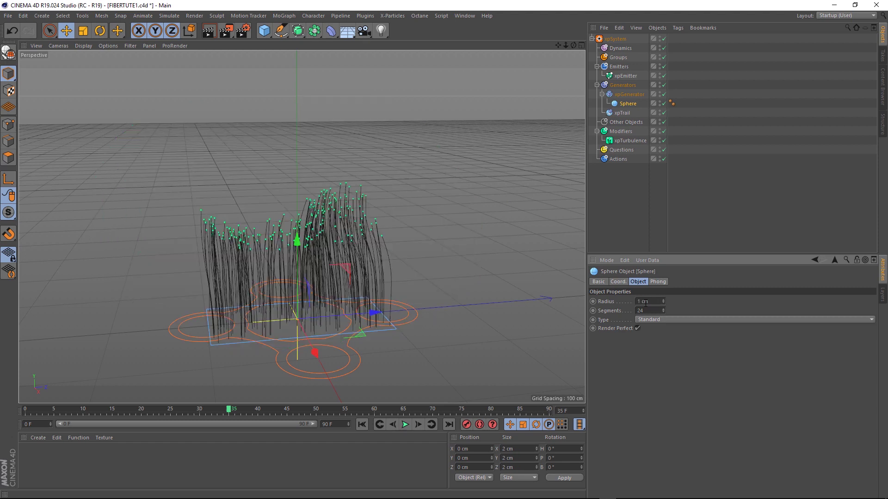
pyautogui.scroll(10, 287, 210)
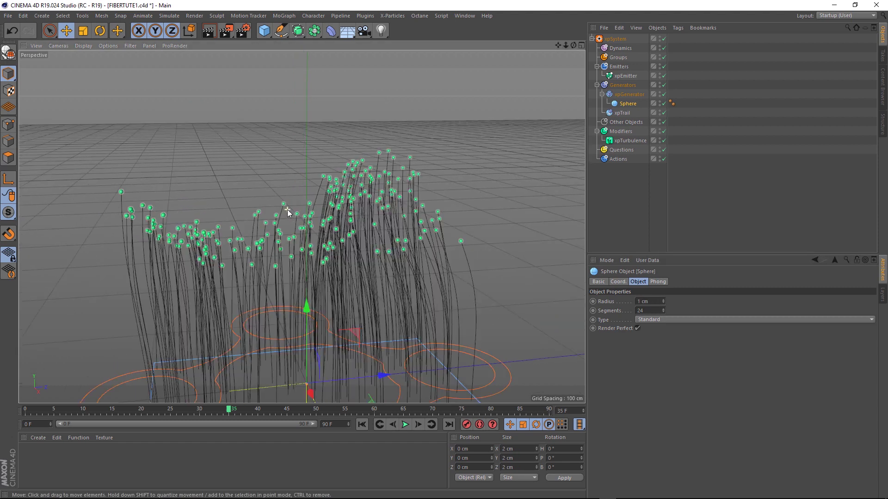
# Step: Replay the simulation from the start, save the scene, and render a preview of the green spheres
pyautogui.hotkey('shift', 'f')
pyautogui.press('F8')
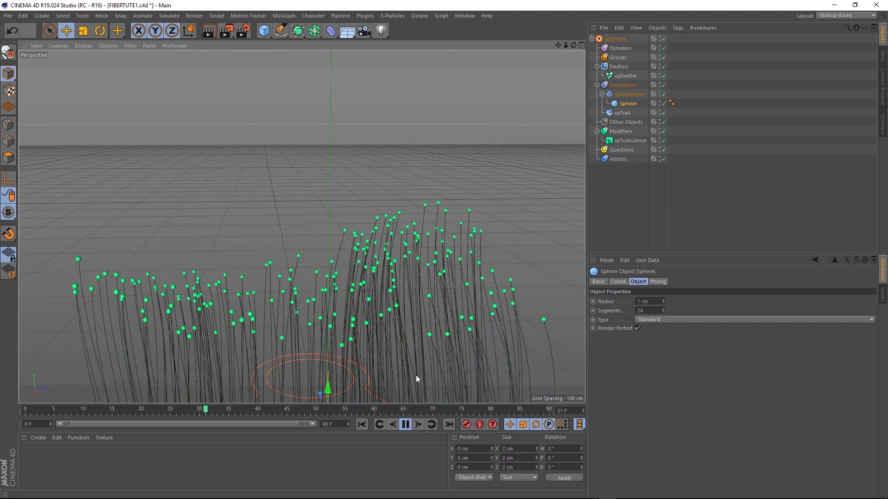
pyautogui.press('F8')
pyautogui.hotkey('ctrl', 's')
pyautogui.click(209, 31)
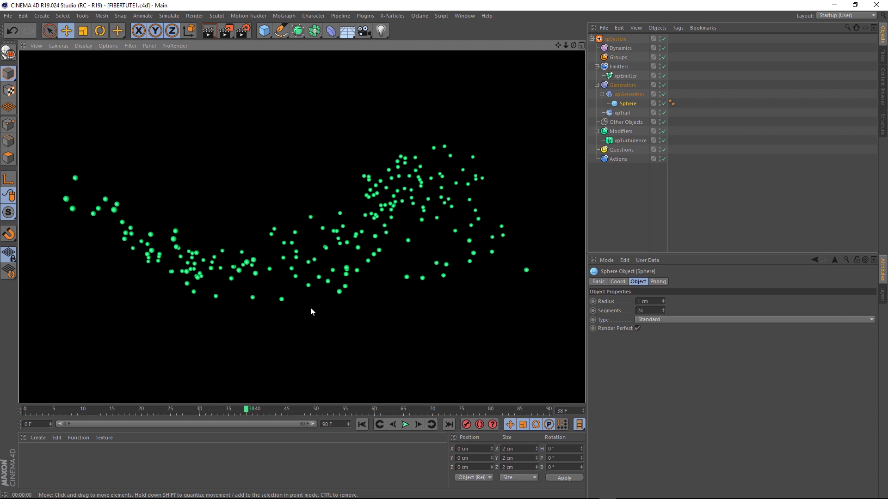
# Step: Create a Hair Material, apply it to xpTrail, and render to check the hair strands
pyautogui.click(39, 438)
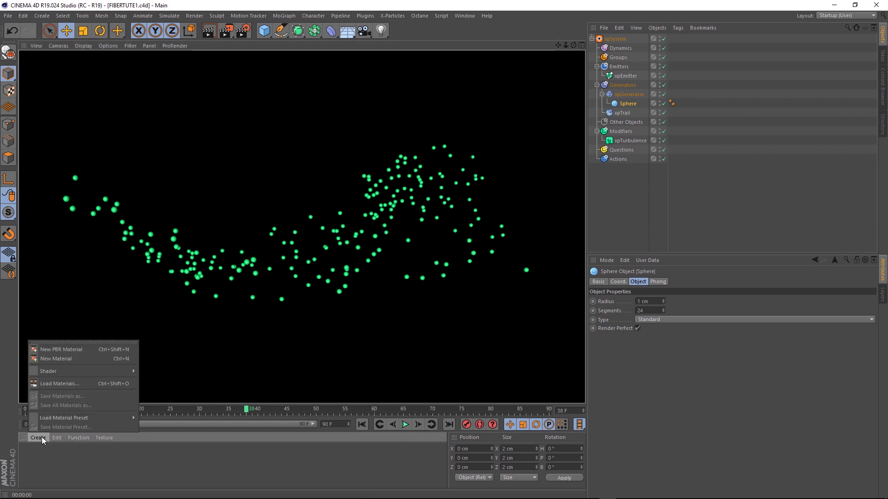
pyautogui.moveTo(63, 370)
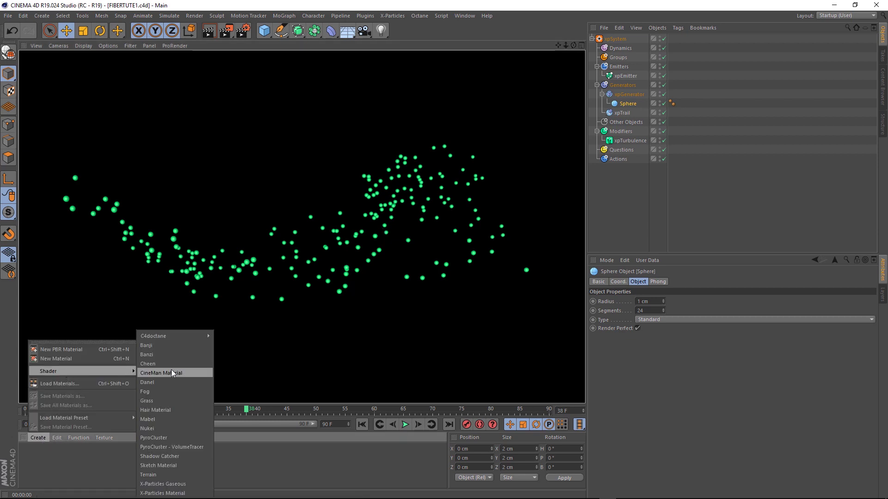
pyautogui.click(178, 410)
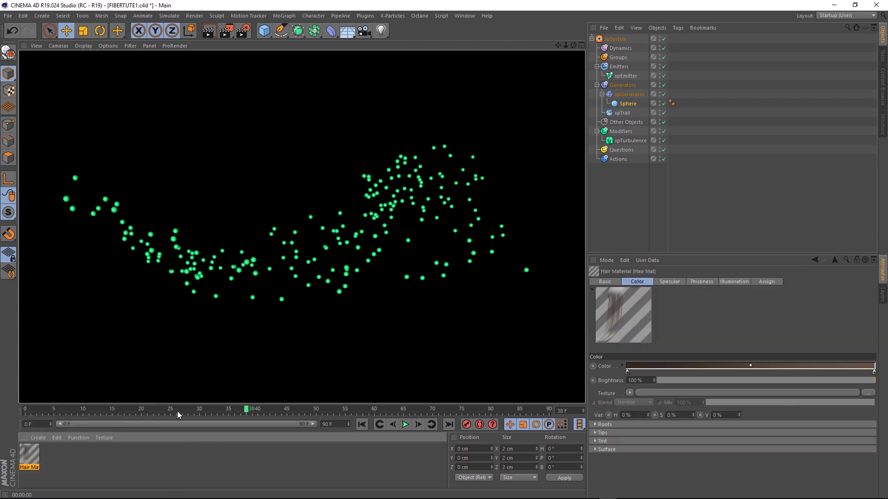
pyautogui.moveTo(121, 424); pyautogui.dragTo(623, 112)
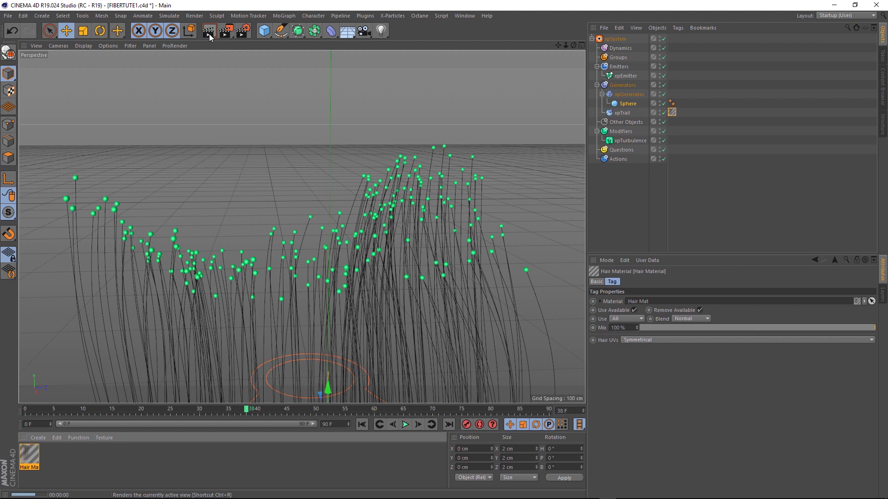
pyautogui.click(209, 33)
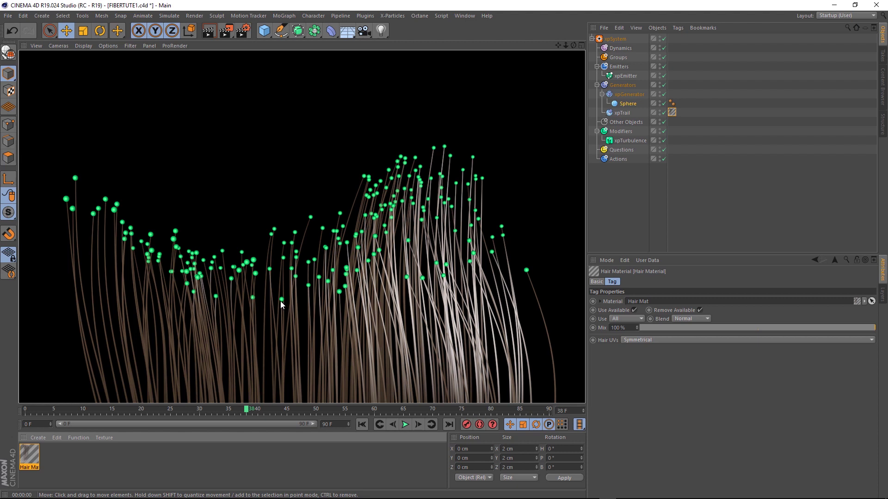
# Step: Save the scene and set the Hair Mat gradient's root colour to deep blue
pyautogui.hotkey('ctrl', 's')
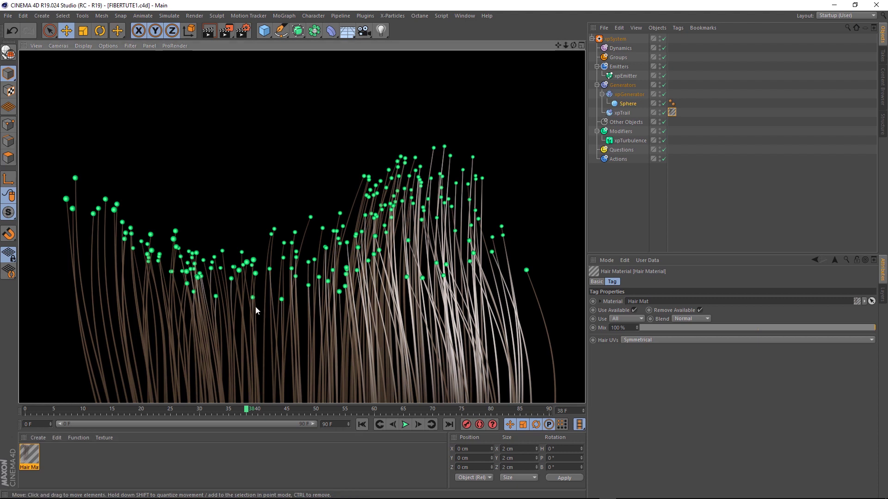
pyautogui.doubleClick(31, 455)
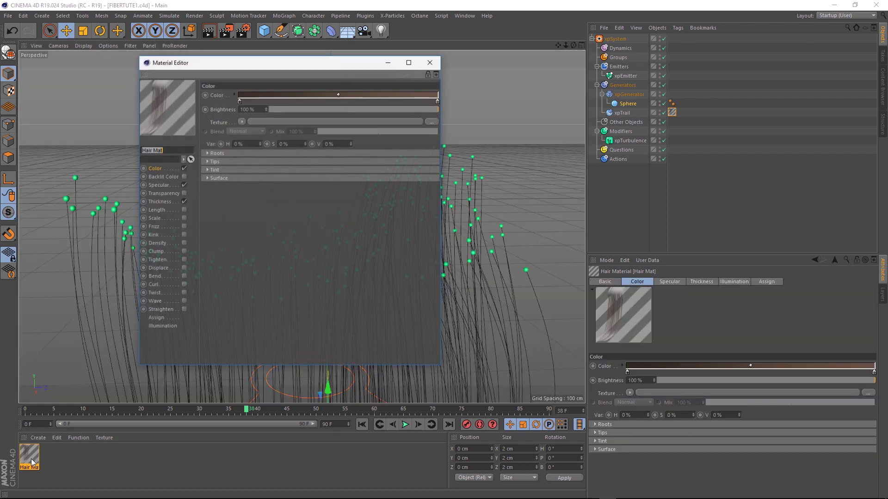
pyautogui.doubleClick(240, 101)
pyautogui.click(280, 100)
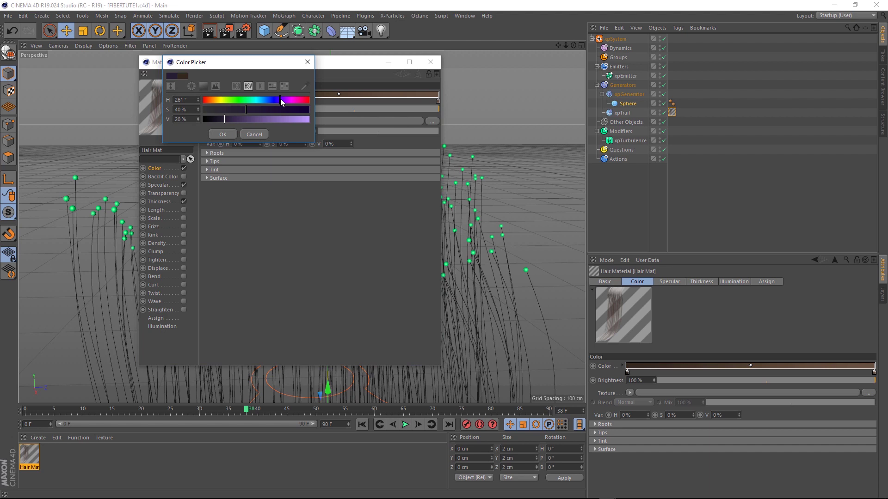
pyautogui.click(271, 100)
pyautogui.click(272, 109)
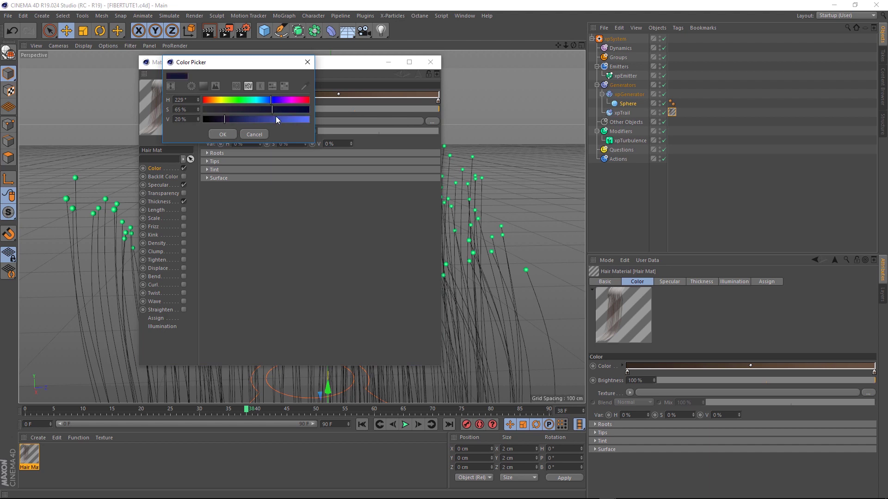
pyautogui.click(276, 117)
pyautogui.click(222, 134)
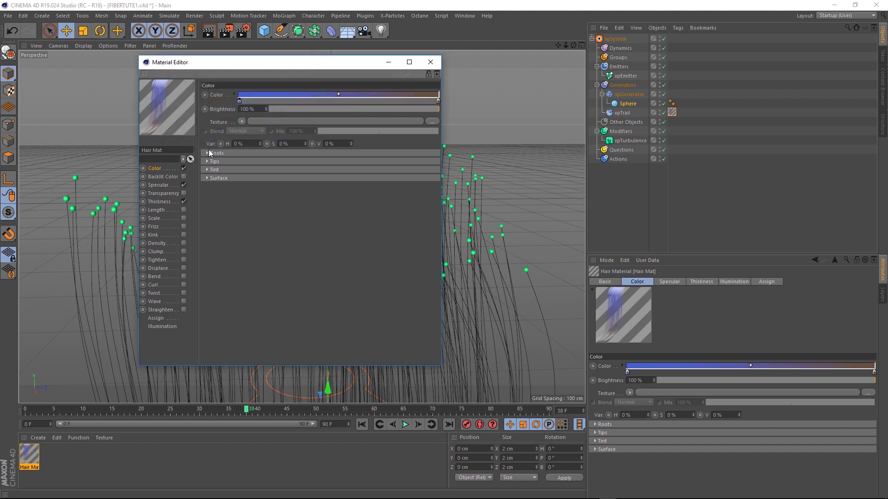
# Step: Set the gradient's tip colour to pale blue and render the blue fibres
pyautogui.doubleClick(438, 101)
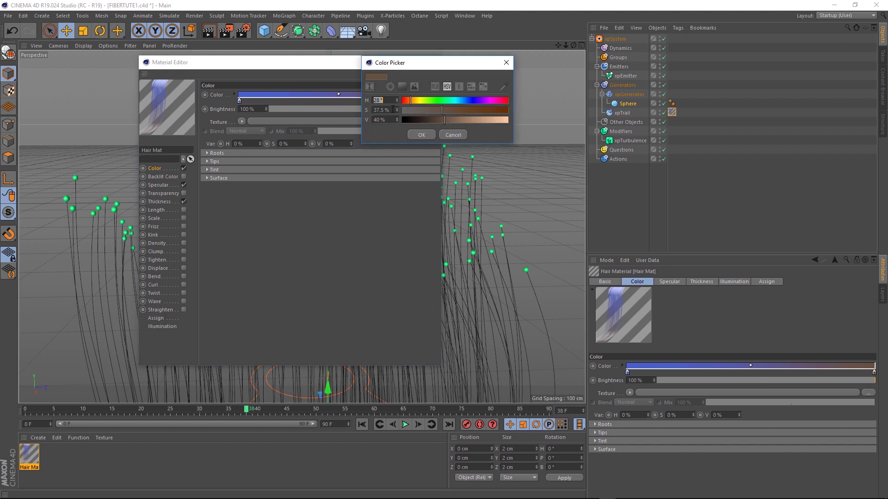
pyautogui.click(462, 100)
pyautogui.click(491, 120)
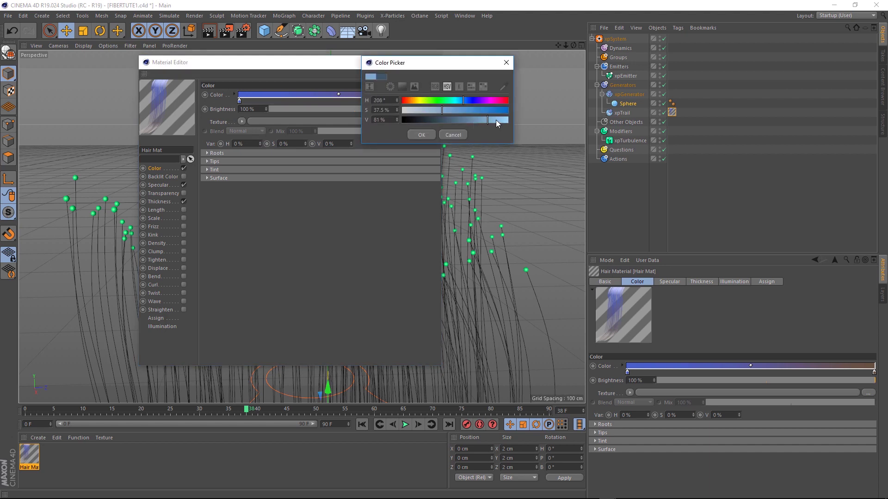
pyautogui.click(422, 134)
pyautogui.click(432, 62)
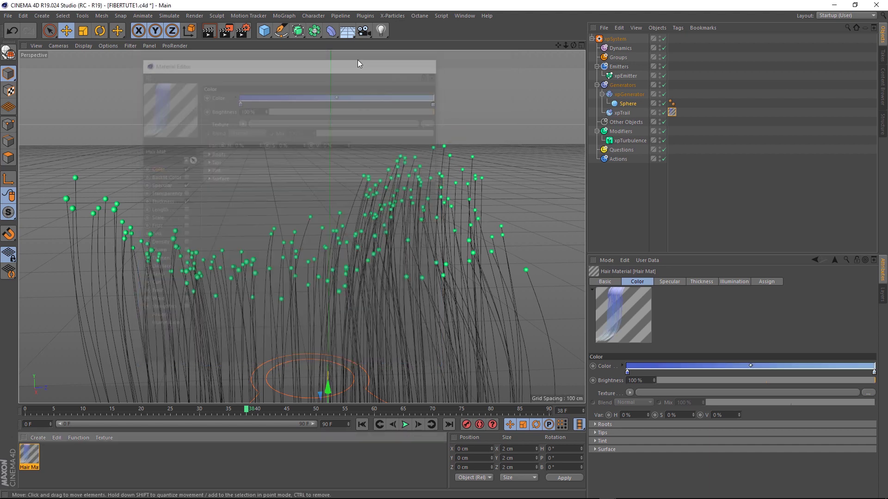
pyautogui.click(206, 31)
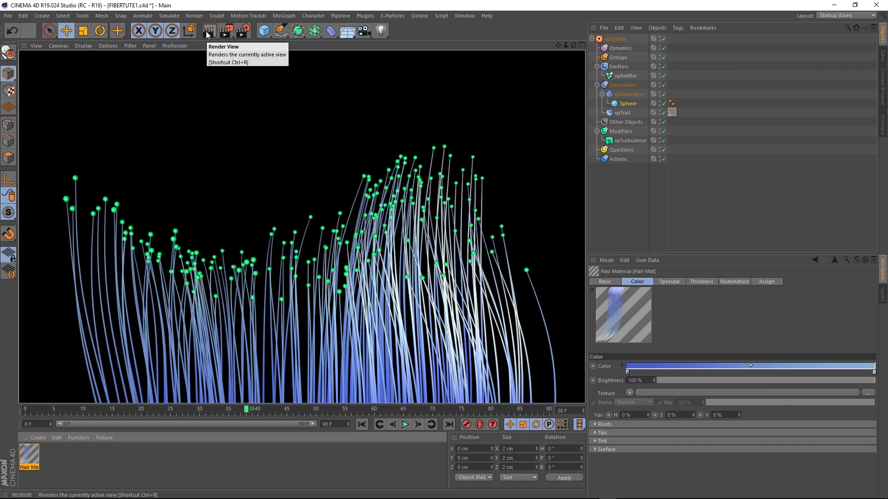
# Step: Create a Mat material on the Sphere and colour it blue (H 216°, S 84%, V 80%)
pyautogui.doubleClick(77, 454)
pyautogui.moveTo(314, 344); pyautogui.dragTo(629, 103)
pyautogui.doubleClick(29, 454)
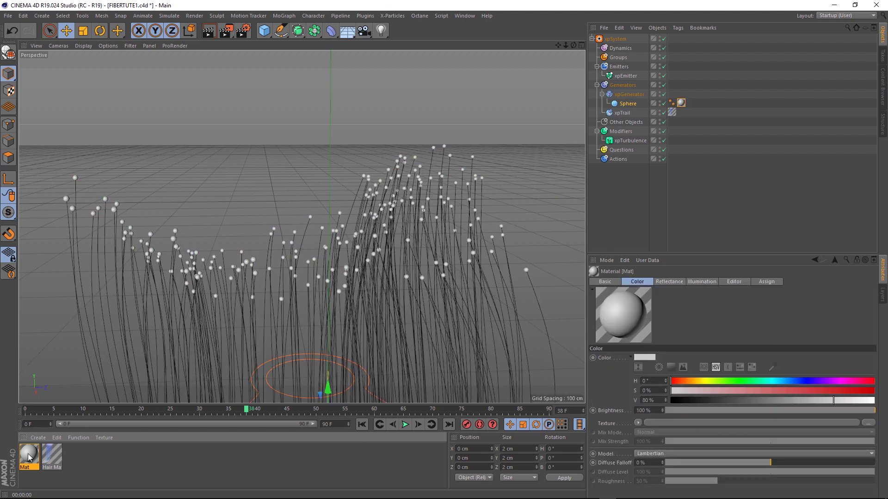
pyautogui.click(252, 94)
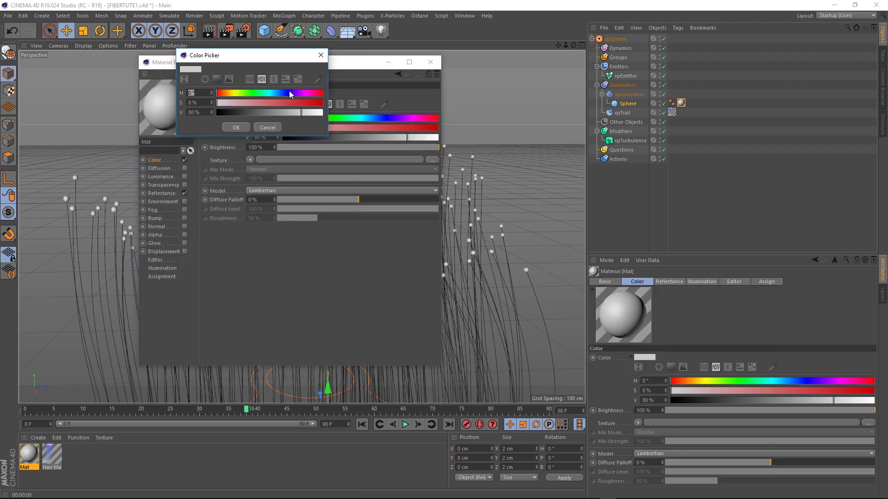
pyautogui.click(289, 93)
pyautogui.click(306, 102)
pyautogui.click(281, 94)
pyautogui.click(246, 127)
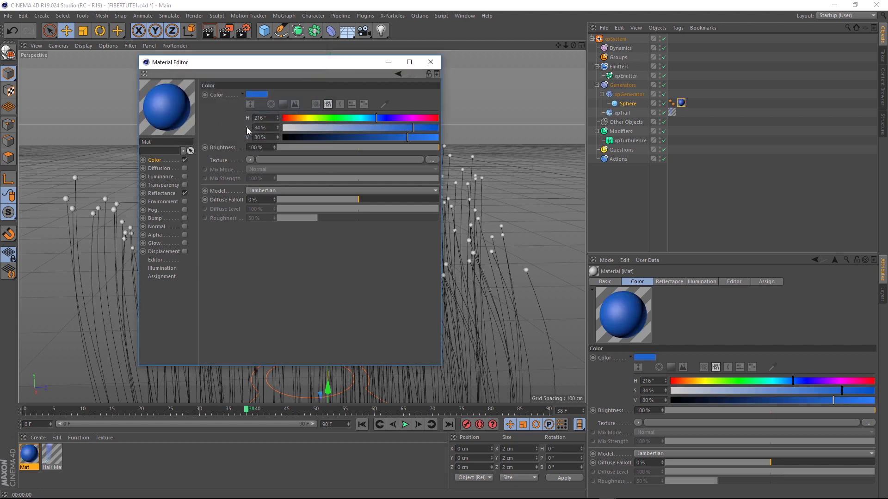
pyautogui.click(431, 62)
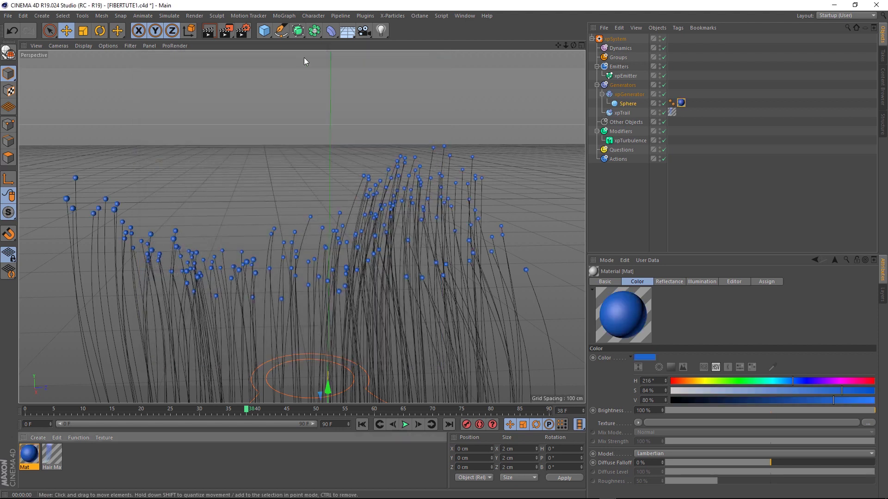
# Step: Render the blue spheres, clear the render, and select the Sphere's material tag
pyautogui.click(209, 31)
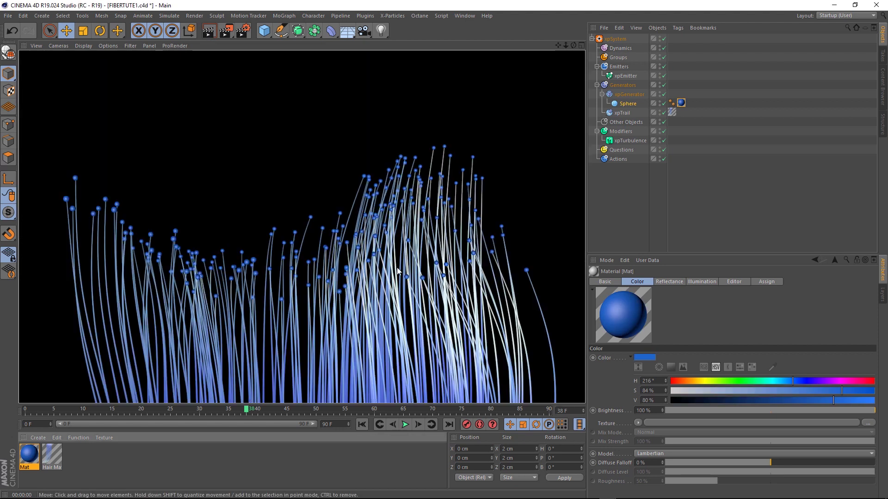
pyautogui.click(330, 264)
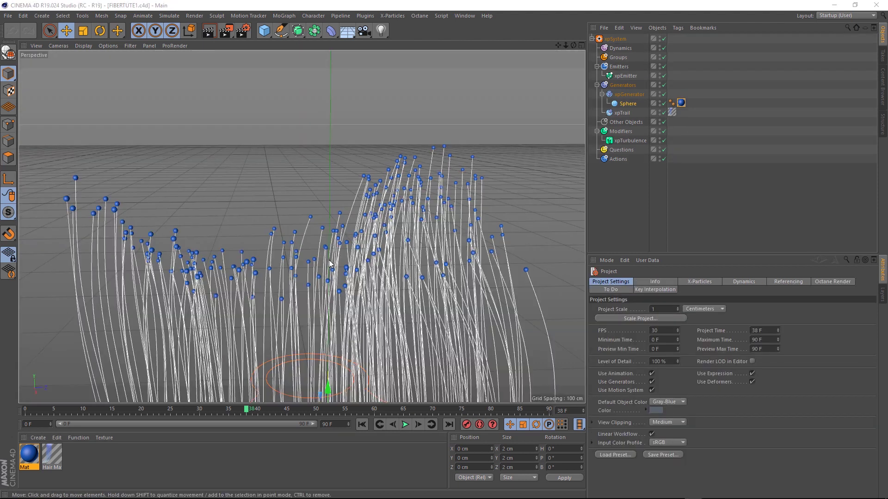
pyautogui.click(681, 102)
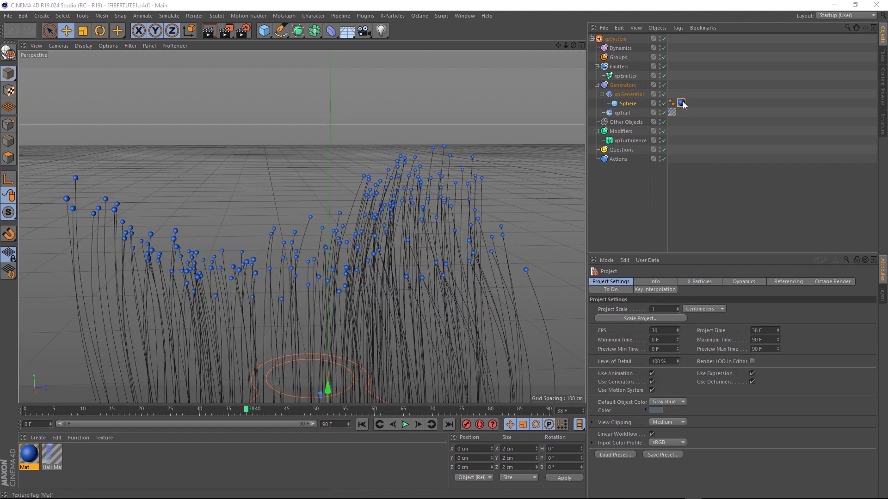
# Step: Delete the Sphere's material and both materials in the Material Manager
pyautogui.press('Delete')
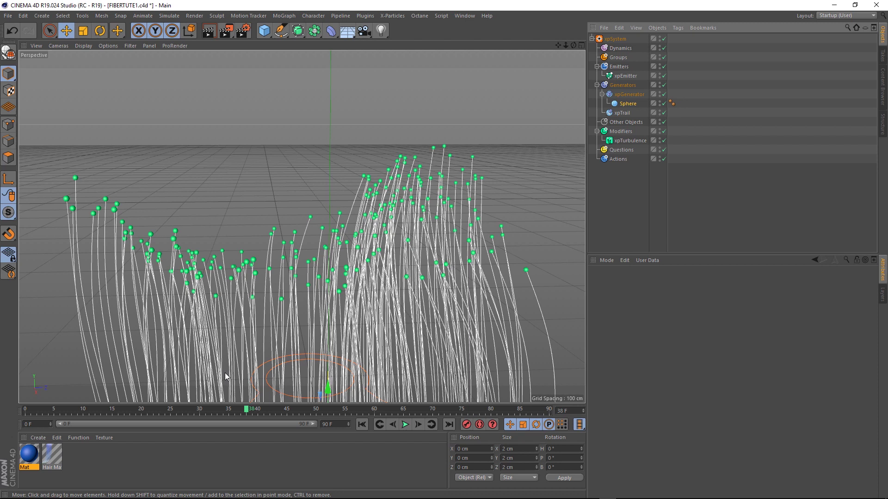
pyautogui.moveTo(85, 455); pyautogui.dragTo(20, 470)
pyautogui.press('Delete')
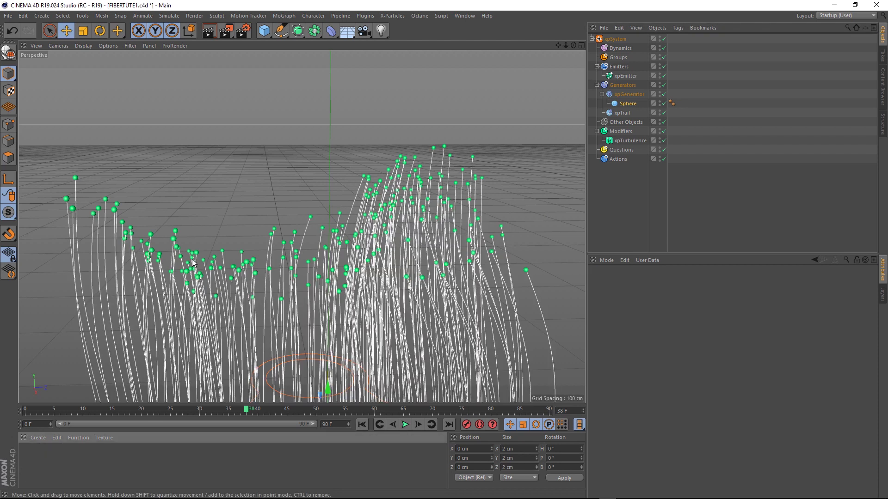
# Step: Open the Octane Live Viewer and add an OctaneSky environment coloured black
pyautogui.click(419, 15)
pyautogui.click(423, 33)
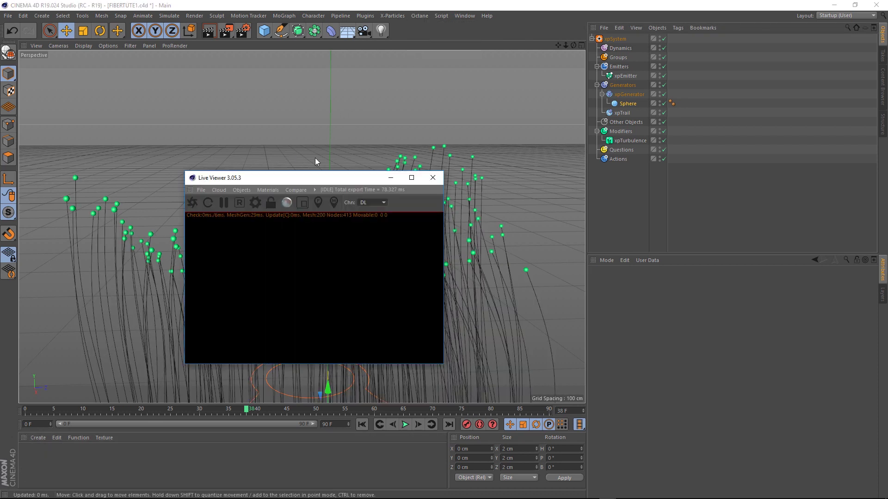
pyautogui.click(242, 190)
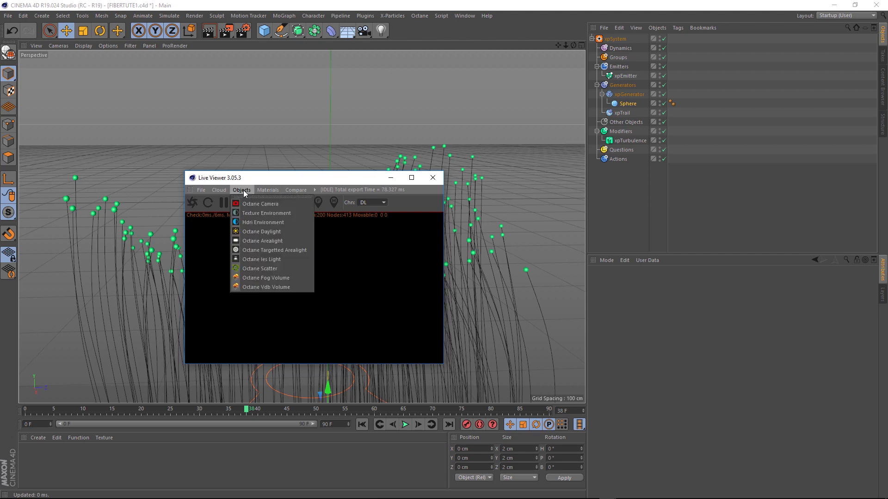
pyautogui.click(248, 213)
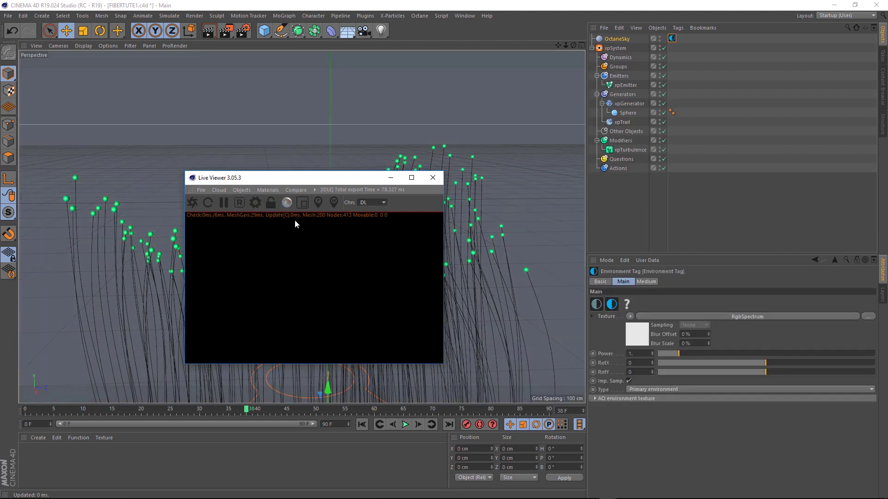
pyautogui.click(634, 335)
pyautogui.click(617, 285)
pyautogui.moveTo(619, 304); pyautogui.dragTo(551, 307)
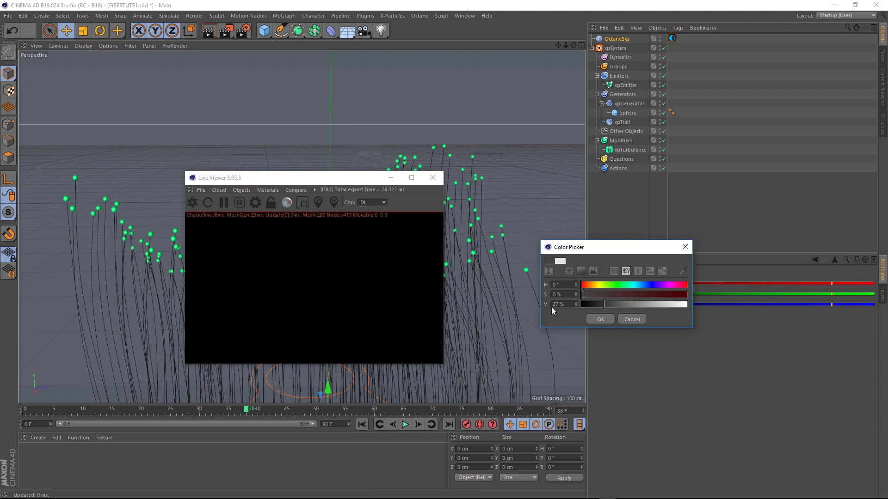
pyautogui.click(597, 319)
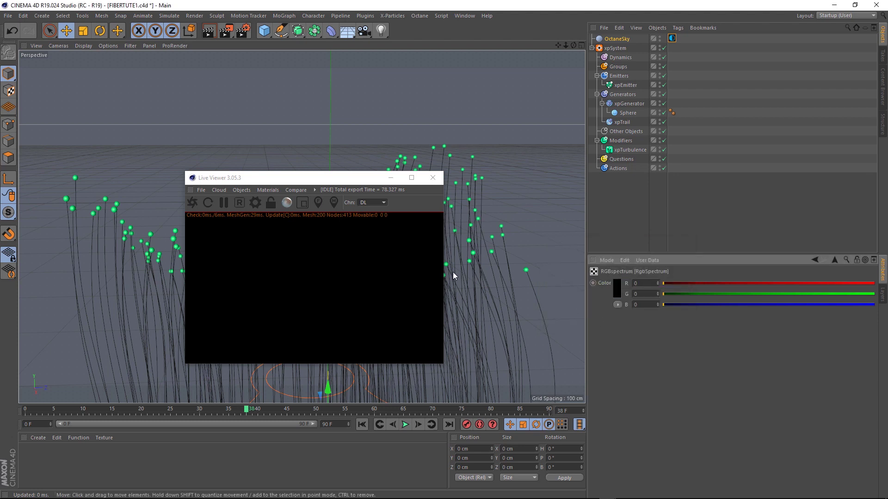
# Step: Add an Octane area light and send the scene to restart the live render
pyautogui.click(236, 191)
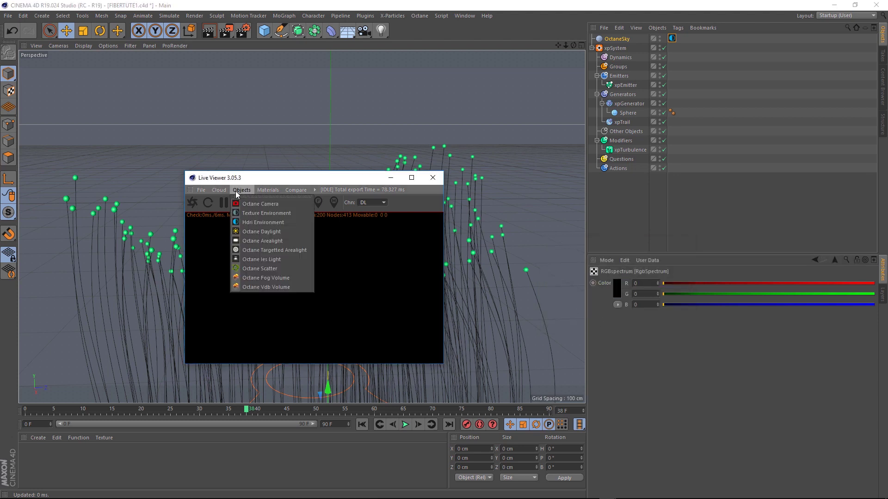
pyautogui.click(250, 240)
pyautogui.click(192, 204)
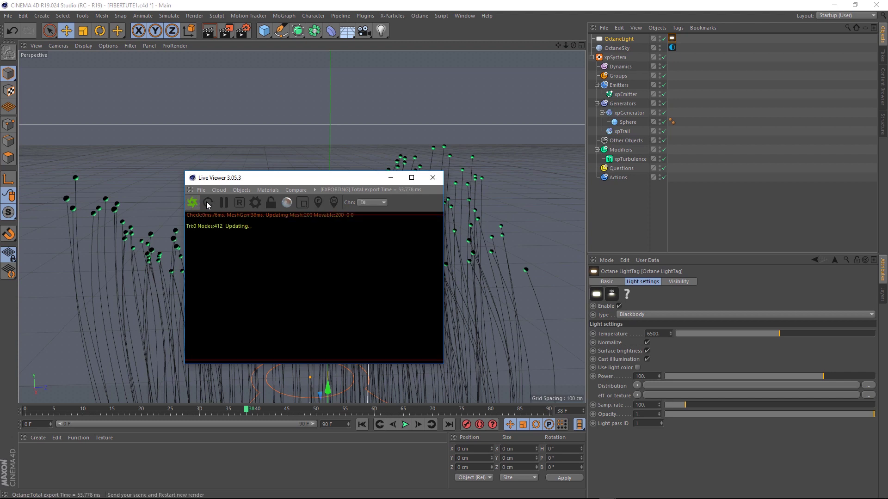
pyautogui.moveTo(271, 179); pyautogui.dragTo(476, 74)
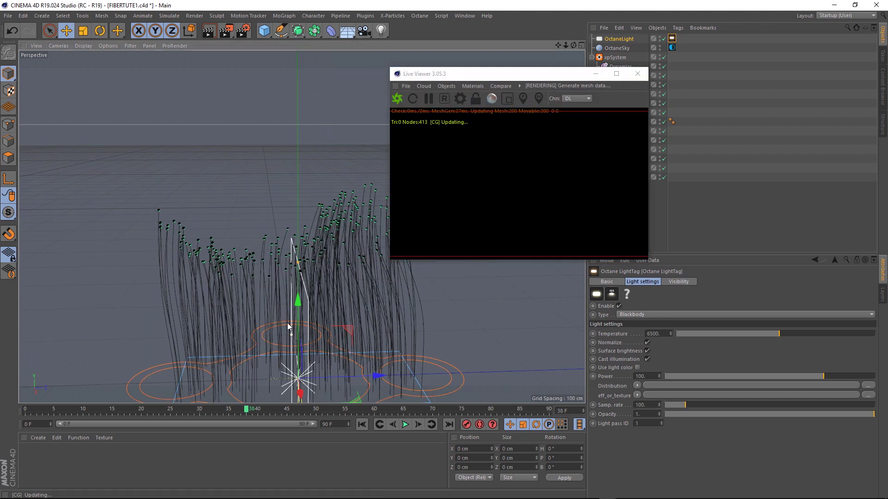
# Step: Rotate the new Octane light to 90° pitch
pyautogui.press('r')
pyautogui.moveTo(277, 339); pyautogui.dragTo(337, 317)
pyautogui.keyDown('alt'); pyautogui.moveTo(336, 317); pyautogui.dragTo(265, 269, button='middle'); pyautogui.keyUp('alt')
pyautogui.keyDown('alt'); pyautogui.moveTo(265, 270); pyautogui.dragTo(296, 269); pyautogui.keyUp('alt')
# Step: Create a new glossy Octane material from the Live Viewer's context menu
pyautogui.rightClick(492, 175)
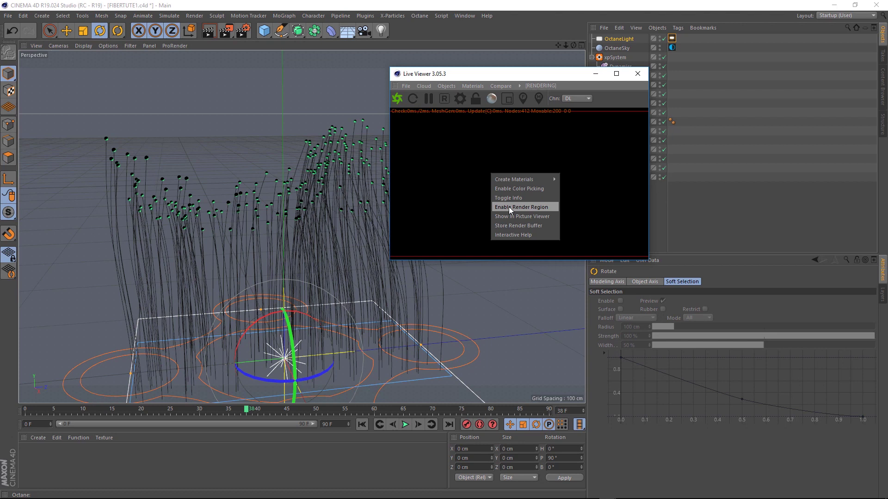
pyautogui.moveTo(527, 179)
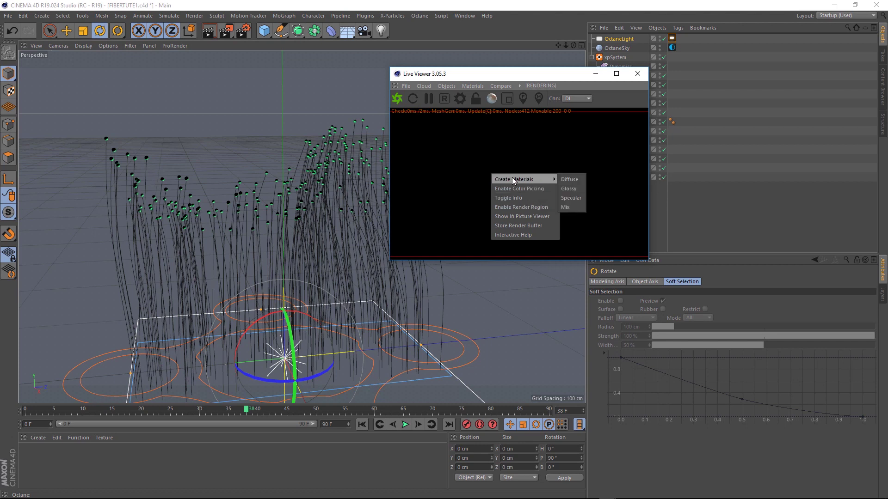
pyautogui.click(574, 190)
pyautogui.moveTo(543, 74); pyautogui.dragTo(366, 73)
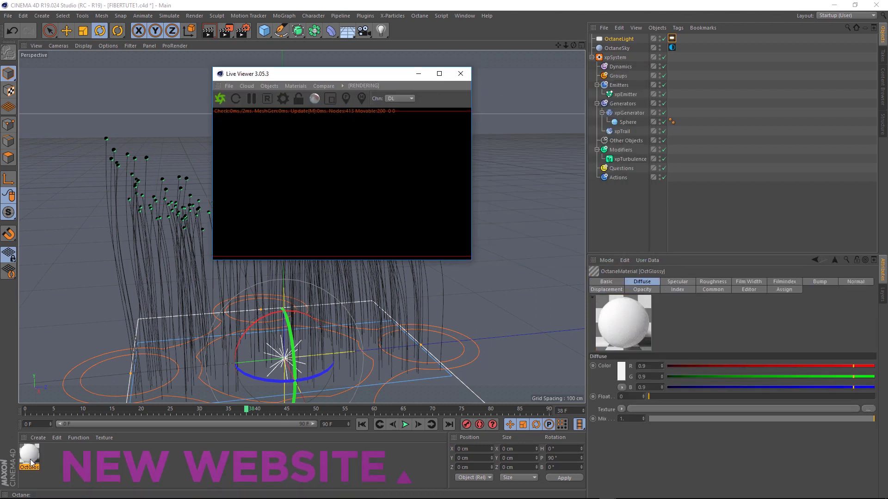
# Step: Apply the OctGlossy material to the Sphere used as the particle shape
pyautogui.moveTo(30, 462); pyautogui.dragTo(631, 123)
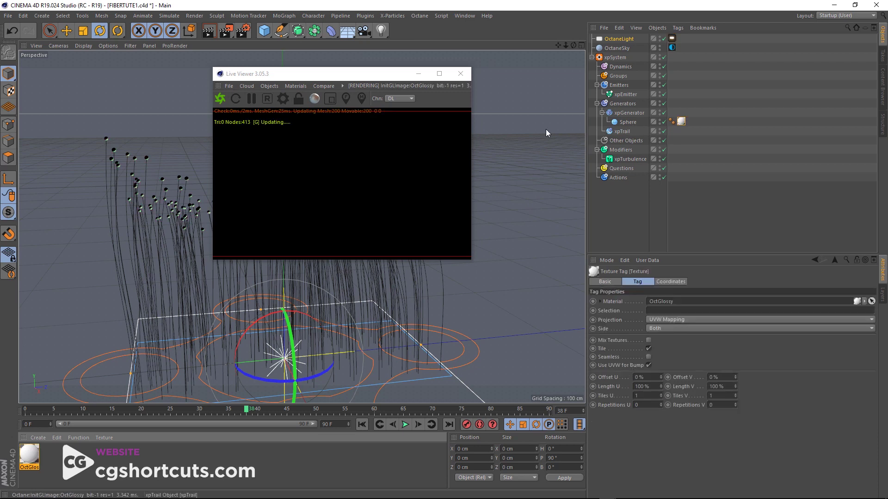
pyautogui.moveTo(340, 74); pyautogui.dragTo(391, 189)
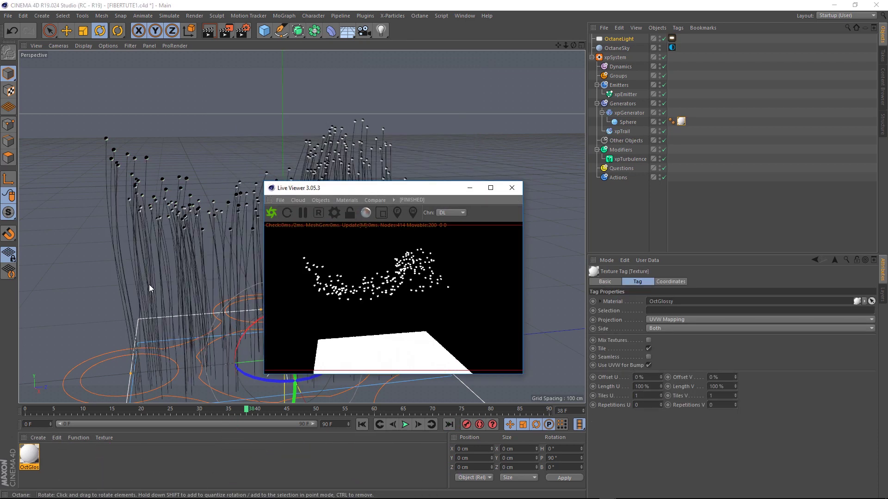
pyautogui.moveTo(176, 282)
pyautogui.keyDown('alt'); pyautogui.mouseDown()
pyautogui.moveTo(193, 279)
pyautogui.moveTo(183, 290)
pyautogui.moveTo(168, 280)
pyautogui.moveTo(176, 284)
pyautogui.mouseUp(); pyautogui.keyUp('alt')
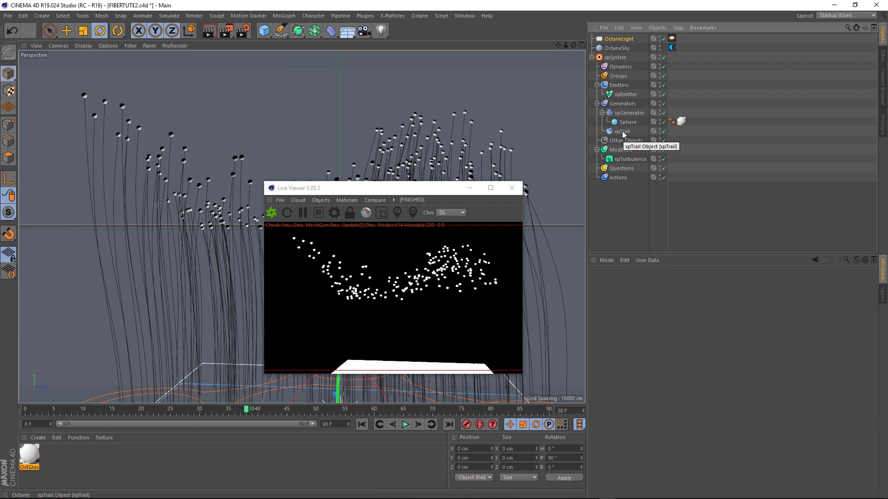
# Step: Add an Octane object tag to xpTrail, rendering it as hair with tip thickness 0.4
pyautogui.click(622, 133)
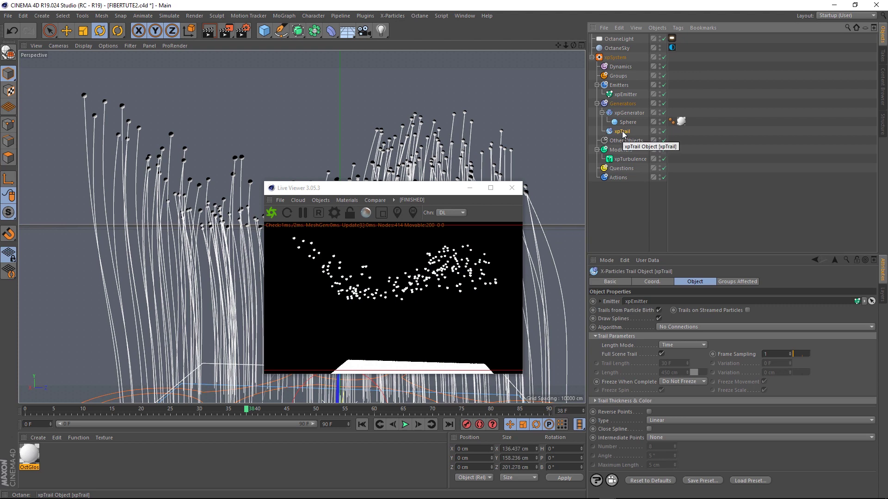
pyautogui.click(678, 28)
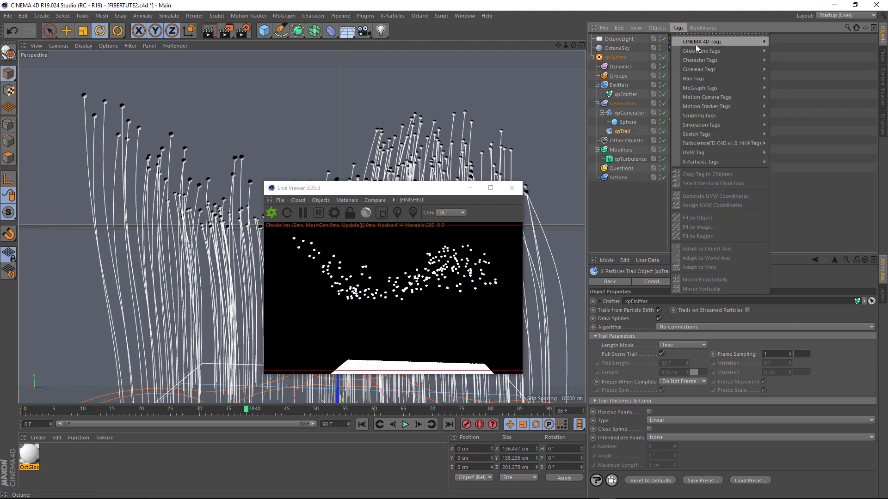
pyautogui.moveTo(727, 51)
pyautogui.click(791, 77)
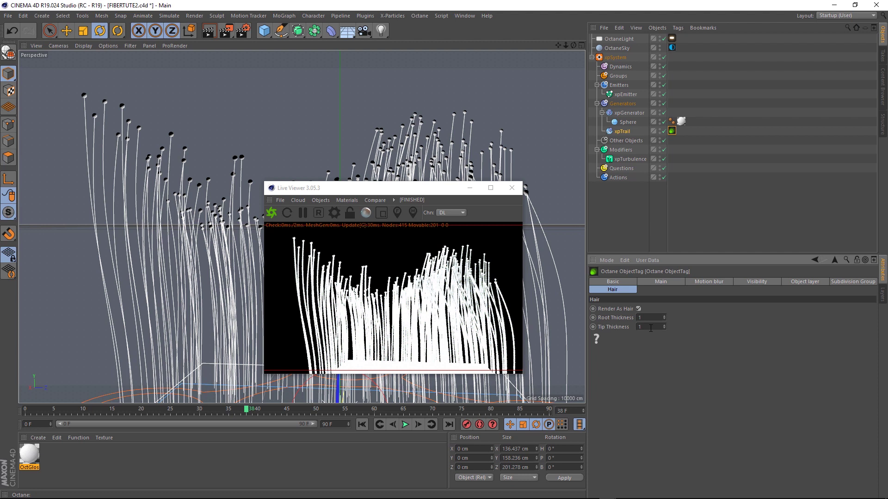
pyautogui.press('Return')
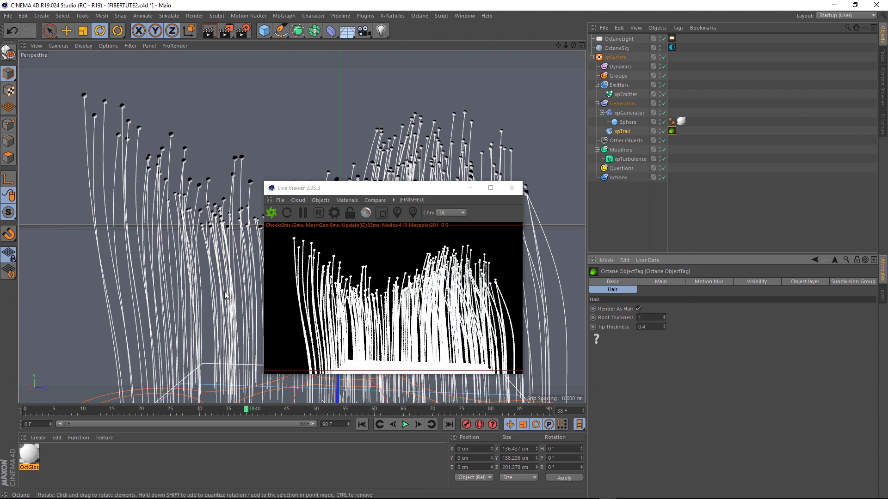
# Step: Set the Octane light's power to 10
pyautogui.click(672, 39)
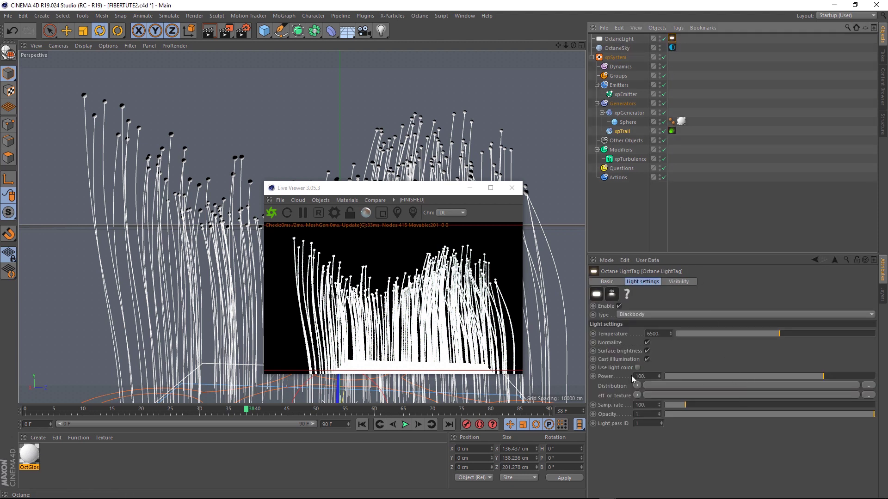
pyautogui.click(651, 376)
pyautogui.press('Return')
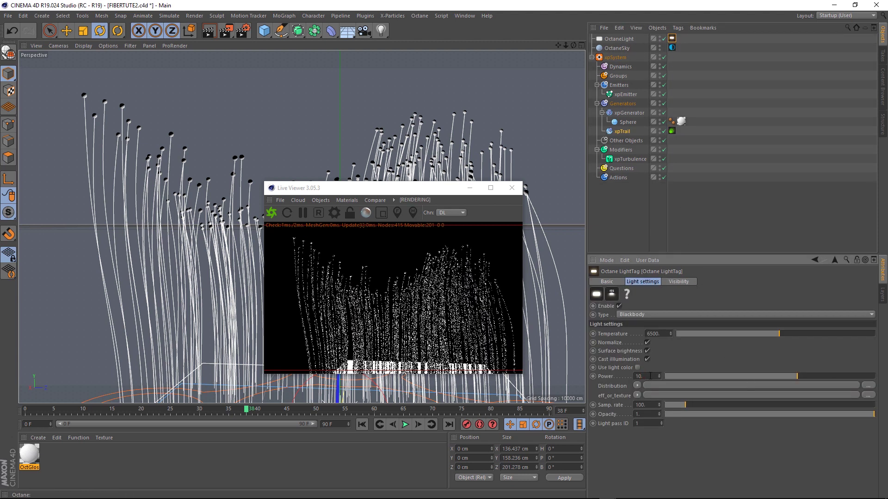
# Step: Shrink the Sphere's radius from 1 cm to 0.4 cm
pyautogui.scroll(3, 170, 250)
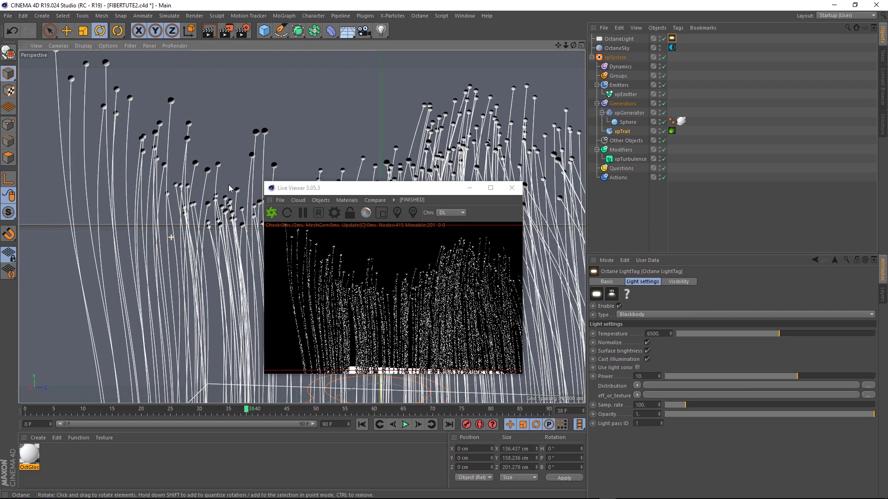
pyautogui.scroll(3, 266, 114)
pyautogui.scroll(1, 214, 190)
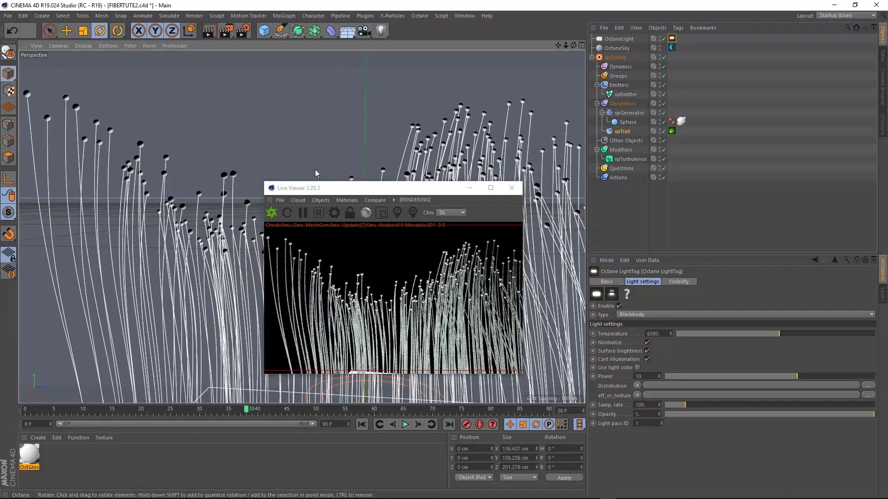
pyautogui.click(628, 123)
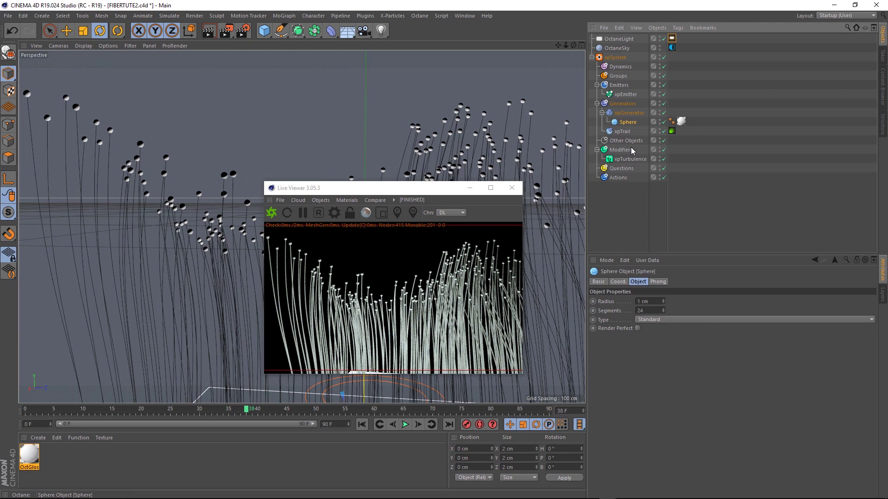
pyautogui.press('BackSpace')
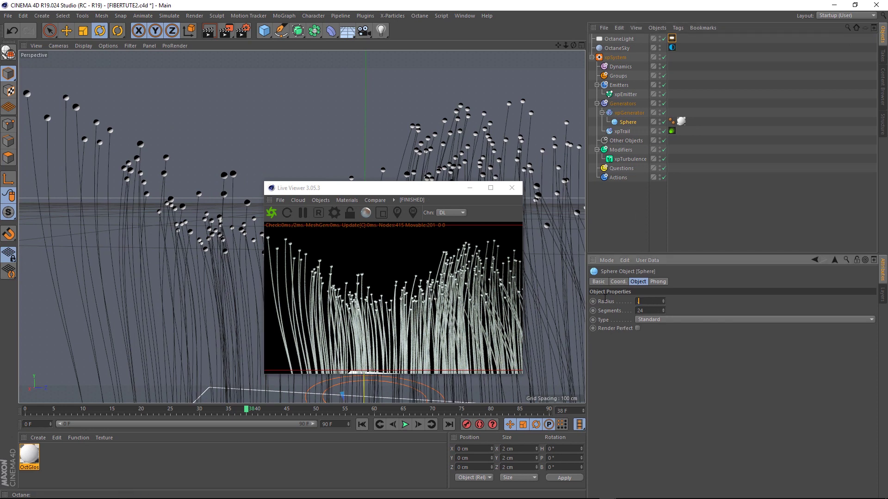
pyautogui.write('.4')
pyautogui.press('Return')
pyautogui.keyDown('alt'); pyautogui.moveTo(202, 206); pyautogui.dragTo(190, 221); pyautogui.keyUp('alt')
# Step: Save the scene, give OctGlossy a blue (H 210°) diffuse colour, and apply it to xpTrail
pyautogui.hotkey('ctrl', 's')
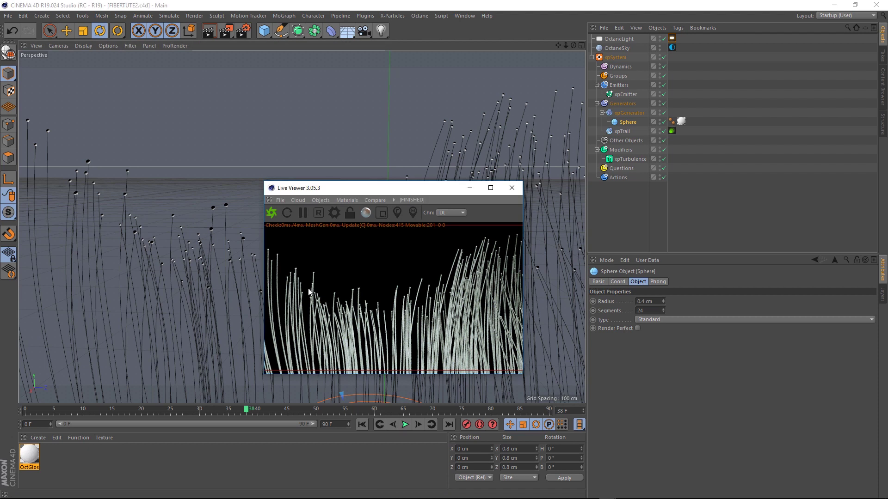
pyautogui.doubleClick(32, 457)
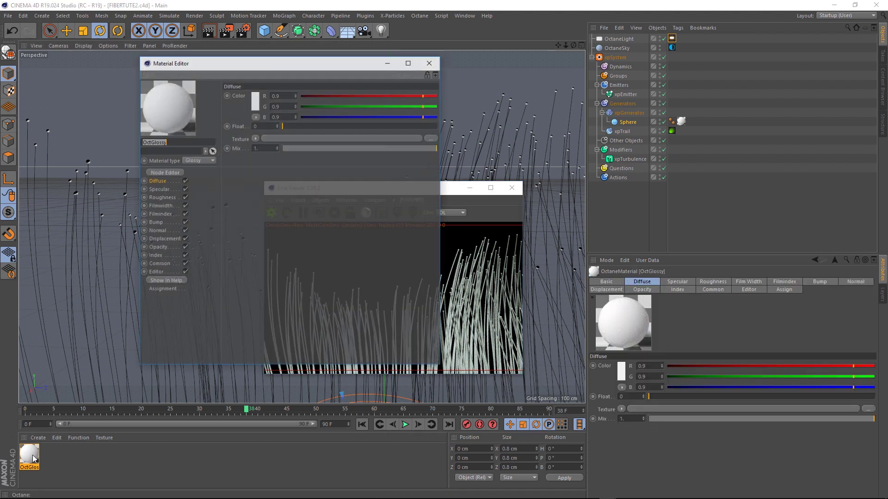
pyautogui.click(254, 100)
pyautogui.click(282, 95)
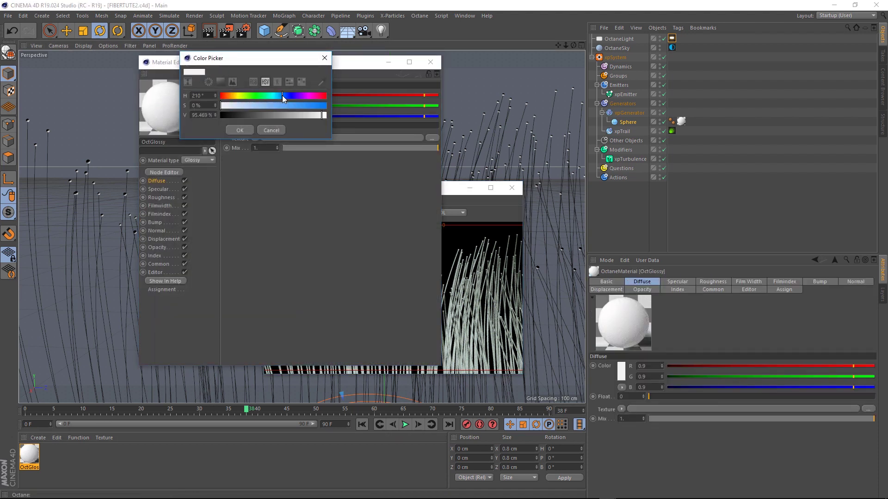
pyautogui.click(289, 106)
pyautogui.click(240, 130)
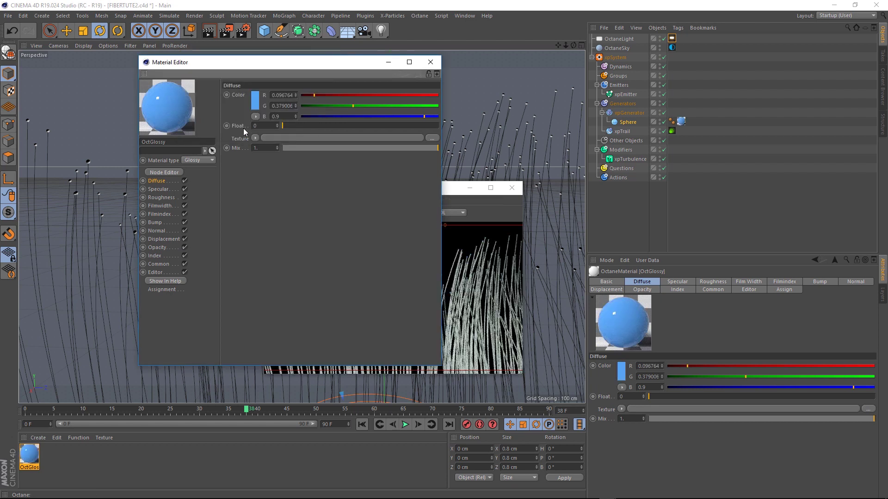
pyautogui.click(431, 63)
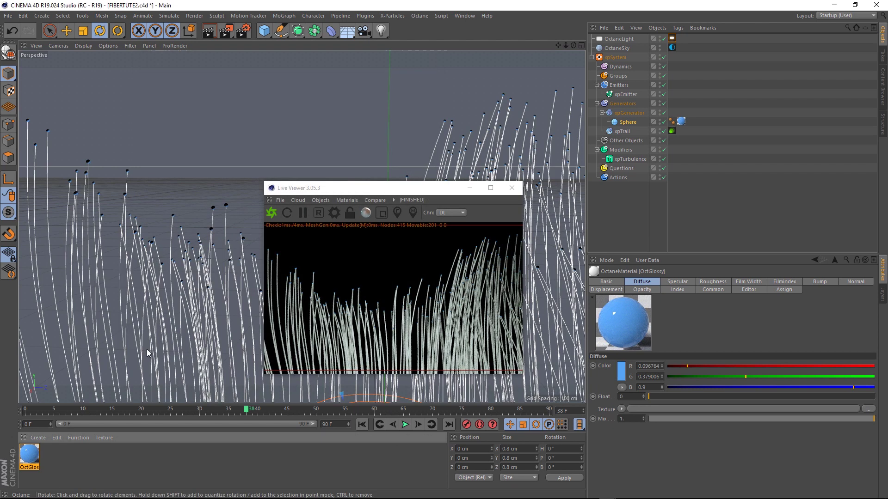
pyautogui.moveTo(31, 459); pyautogui.dragTo(617, 129)
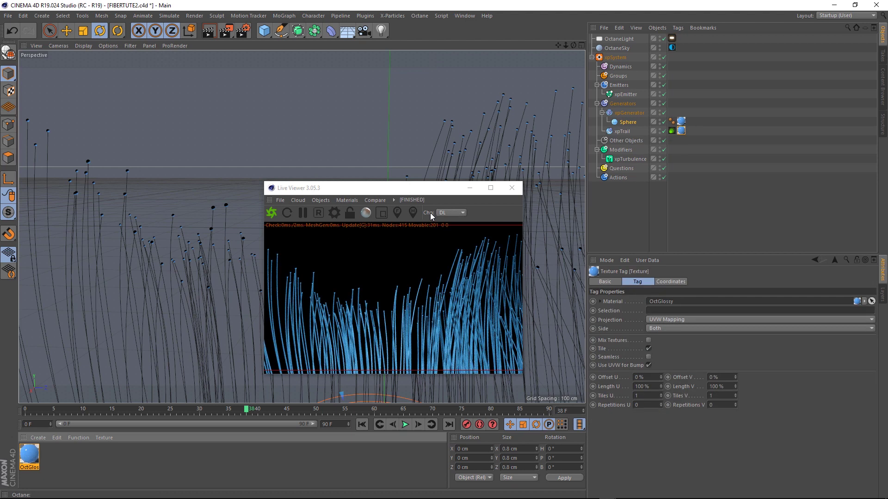
# Step: Add an Octane camera and enable post-processing with bloom power about 44.2 and glare power about 4.0
pyautogui.click(320, 200)
pyautogui.click(326, 213)
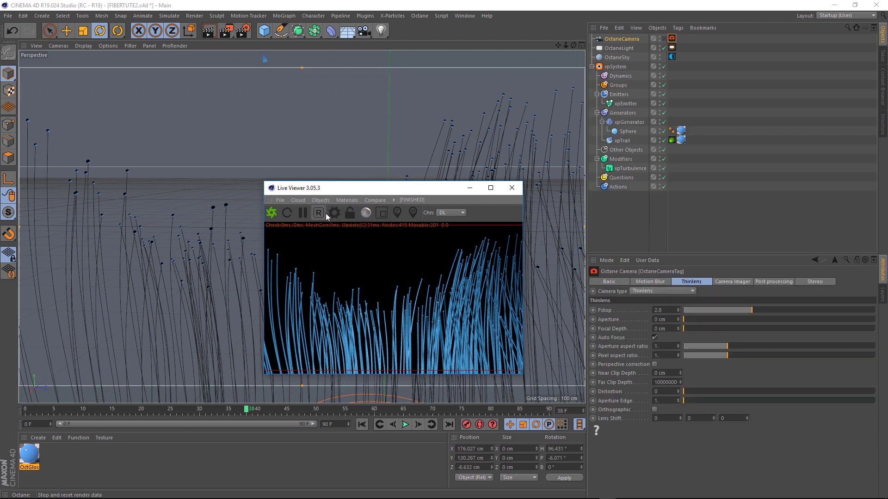
pyautogui.click(666, 39)
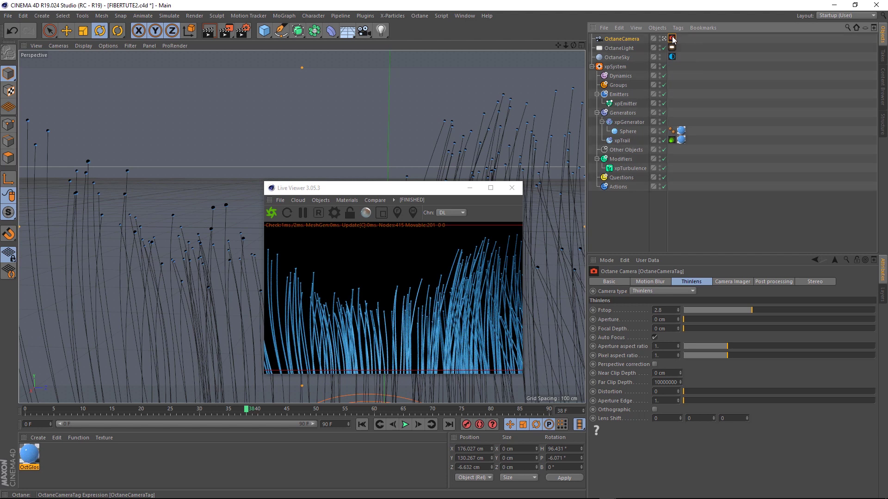
pyautogui.click(765, 281)
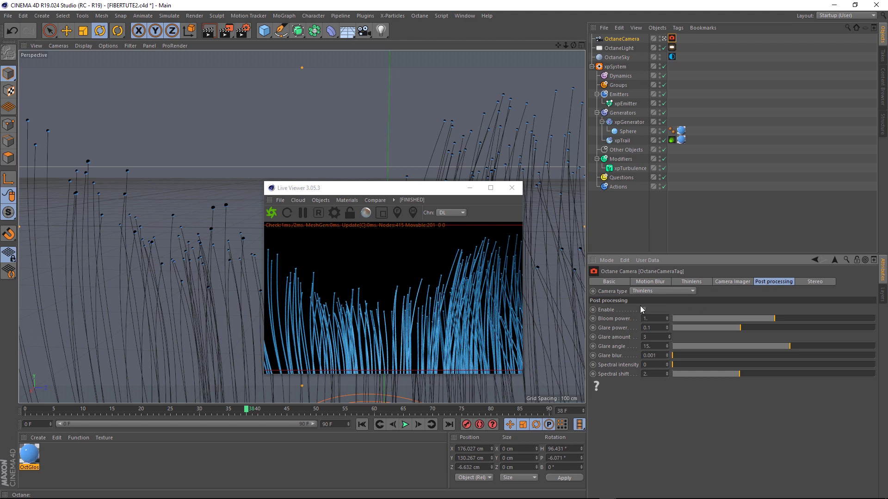
pyautogui.moveTo(779, 319); pyautogui.dragTo(830, 319)
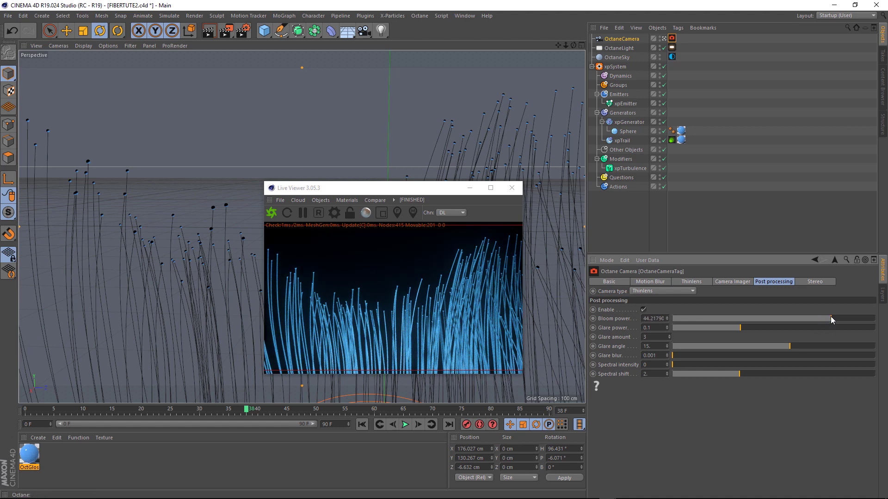
pyautogui.moveTo(739, 328); pyautogui.dragTo(794, 327)
# Step: Enable the camera imager, try the F250CD and F400CD film responses, then settle on FCICD
pyautogui.click(728, 282)
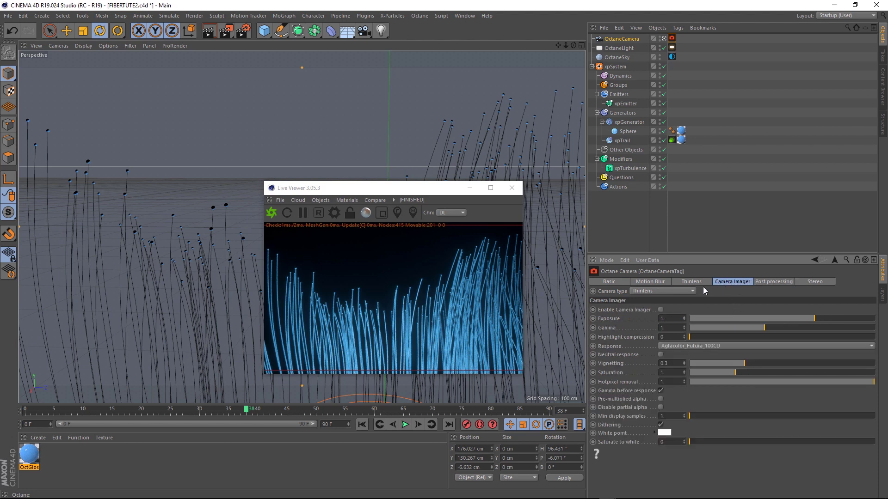
pyautogui.click(675, 346)
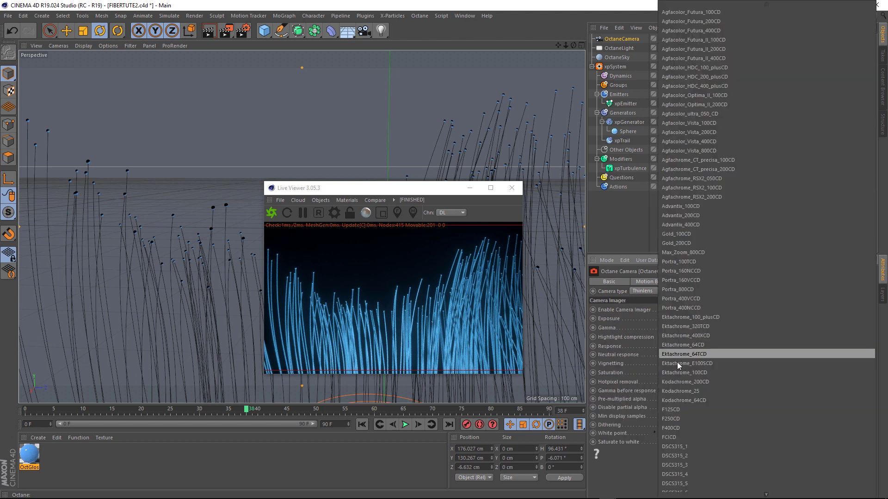
pyautogui.click(677, 415)
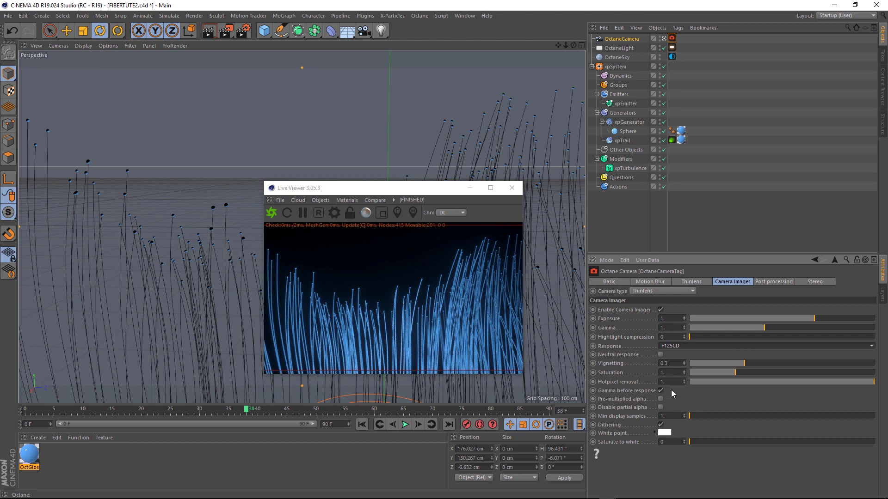
pyautogui.click(675, 346)
pyautogui.click(681, 418)
pyautogui.click(677, 347)
pyautogui.click(683, 428)
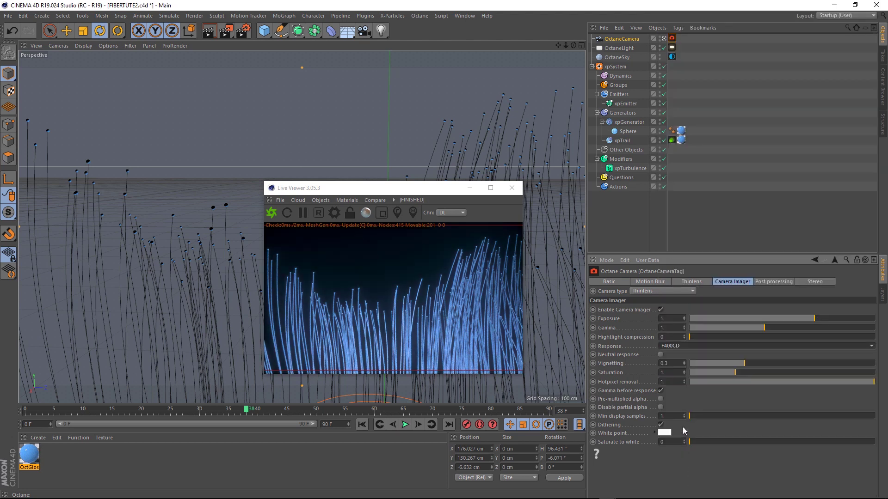
pyautogui.click(677, 350)
pyautogui.click(681, 437)
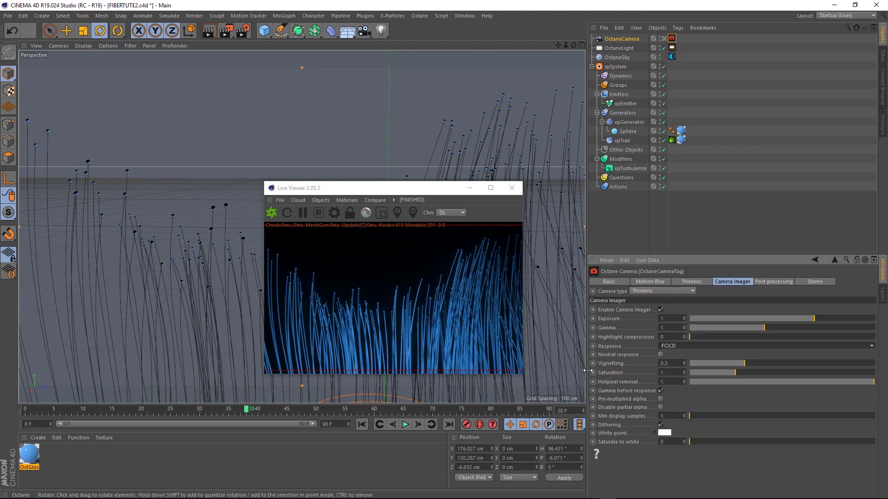
# Step: In Thinlens, disable auto focus, set aperture to 5 cm, and pick the fibres as the focus point
pyautogui.click(699, 281)
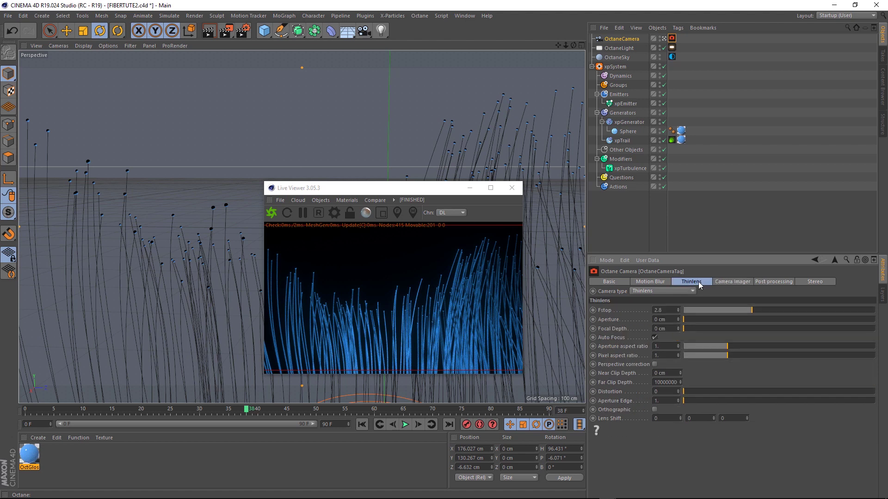
pyautogui.click(654, 338)
pyautogui.click(659, 319)
pyautogui.write('5')
pyautogui.press('Return')
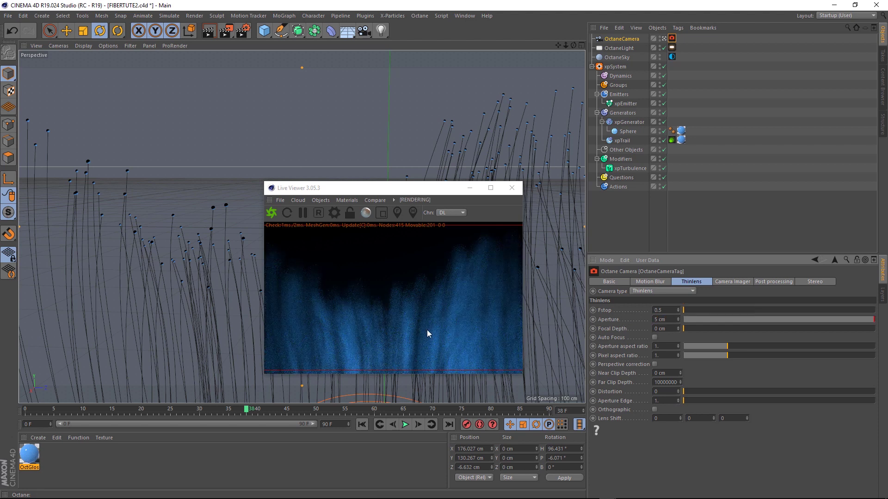
pyautogui.click(396, 213)
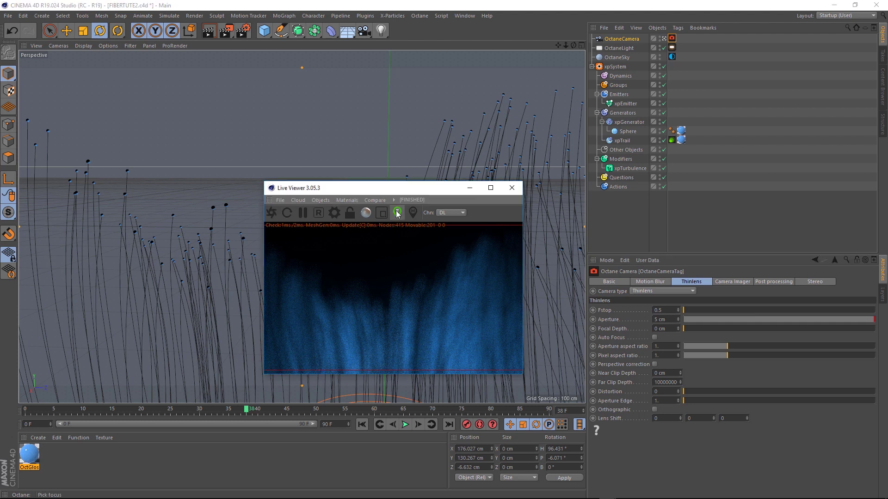
pyautogui.click(406, 337)
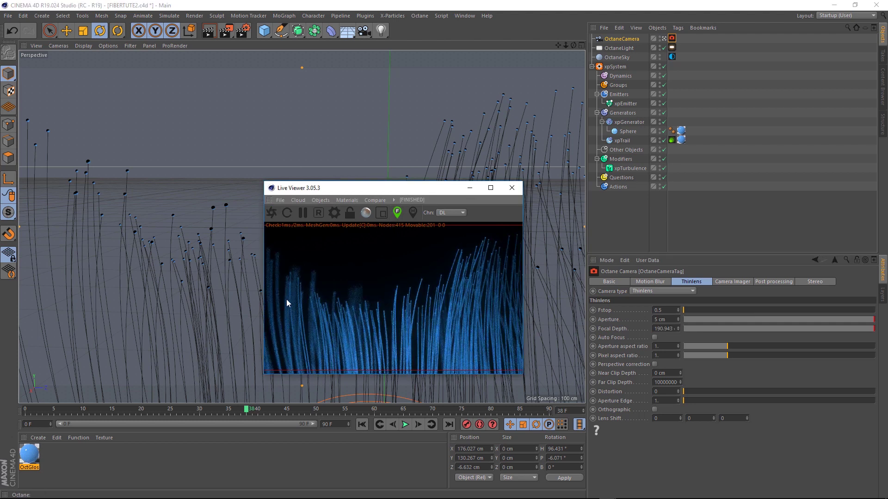
# Step: Change OctGlossy's diffuse colour to a lighter blue
pyautogui.doubleClick(29, 454)
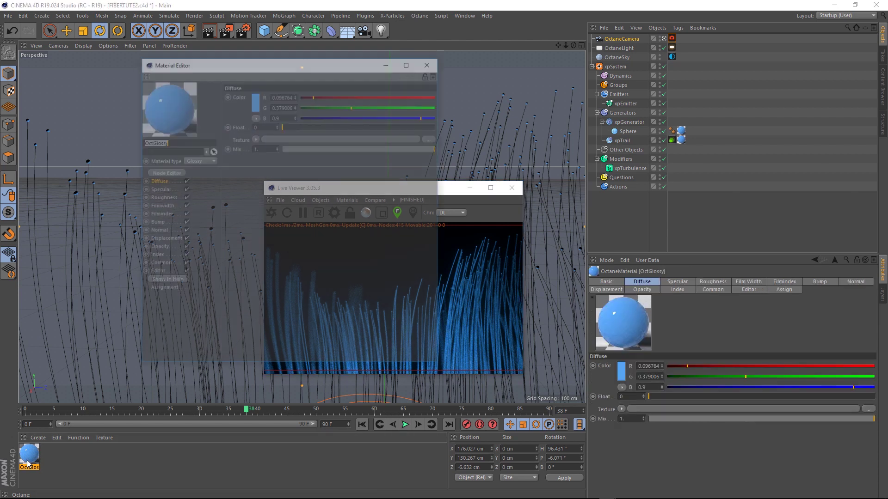
pyautogui.click(254, 102)
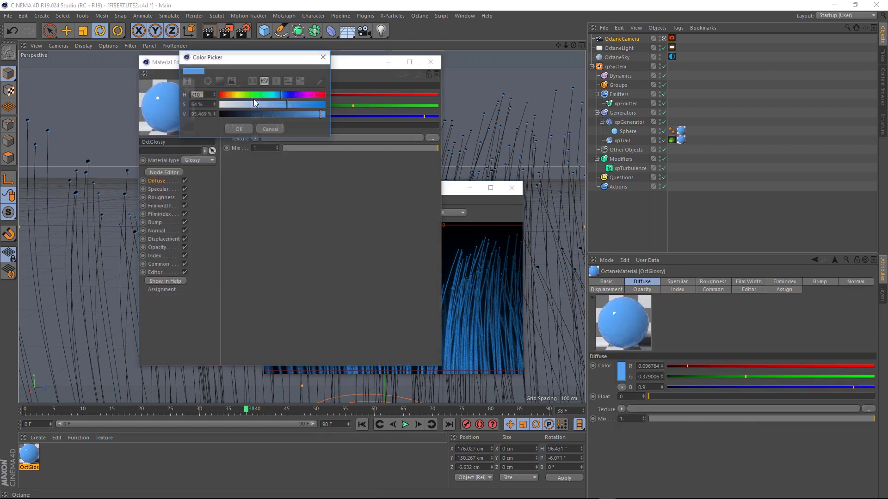
pyautogui.click(243, 128)
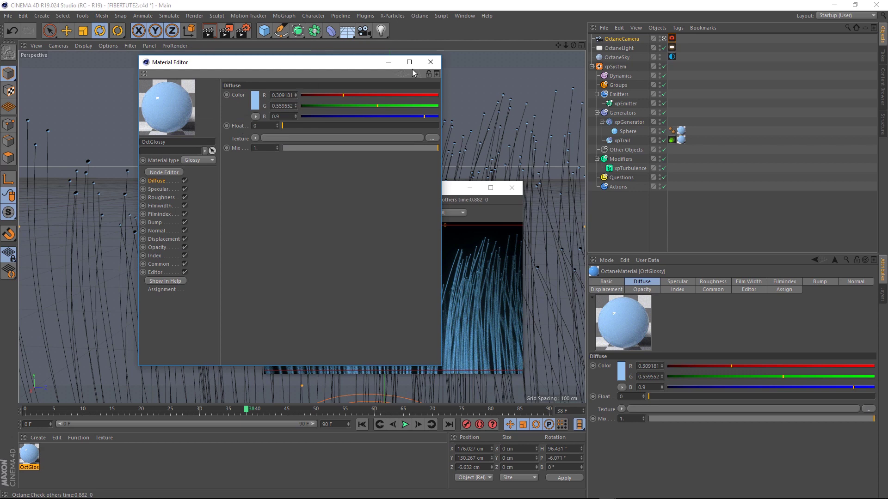
pyautogui.click(430, 62)
pyautogui.scroll(2, 223, 304)
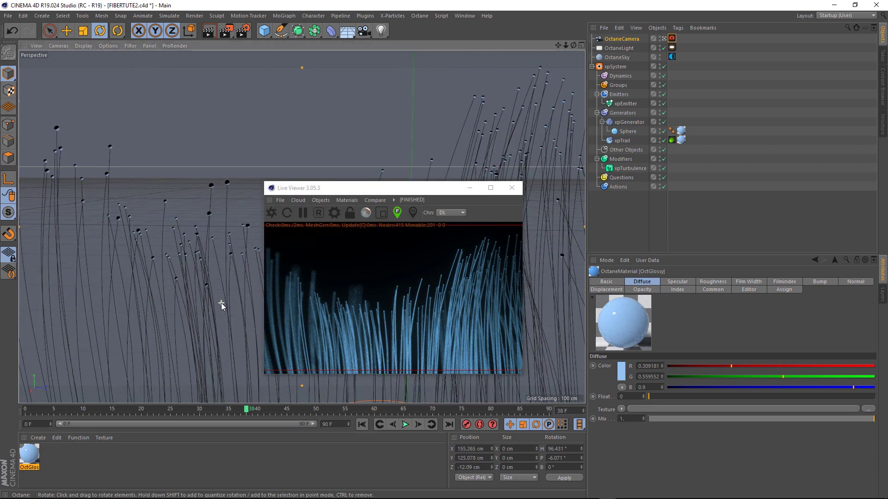
pyautogui.moveTo(221, 303)
pyautogui.keyDown('alt'); pyautogui.mouseDown()
pyautogui.moveTo(204, 264)
pyautogui.moveTo(215, 319)
pyautogui.moveTo(205, 306)
pyautogui.mouseUp(); pyautogui.keyUp('alt')
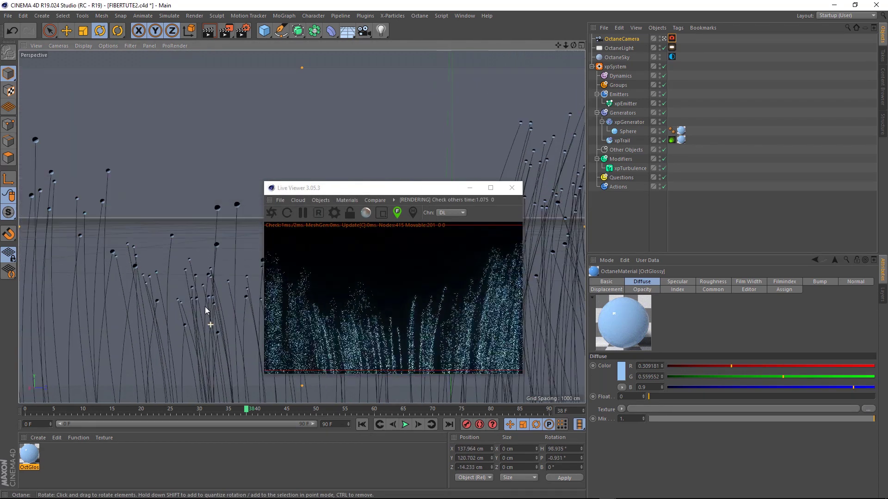
# Step: Set the Sphere radius to 0.8 cm and re-pick the focus point on the fibres
pyautogui.click(626, 131)
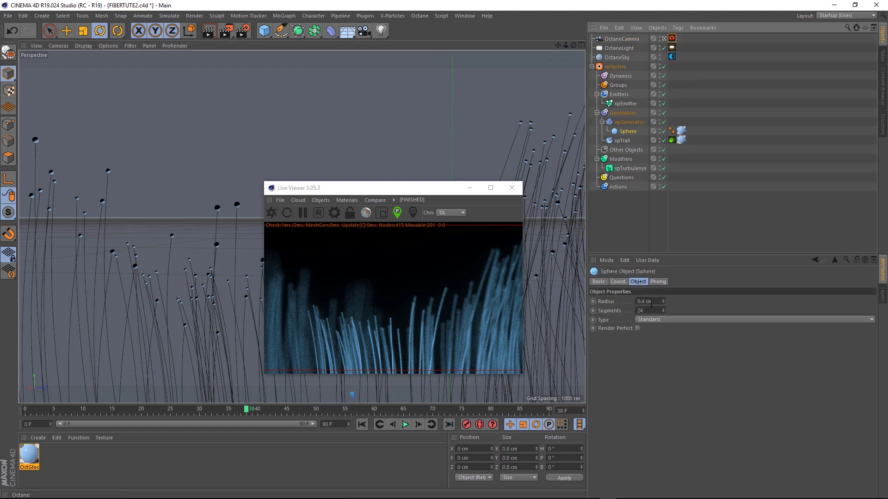
pyautogui.click(645, 301)
pyautogui.write('.8')
pyautogui.press('Return')
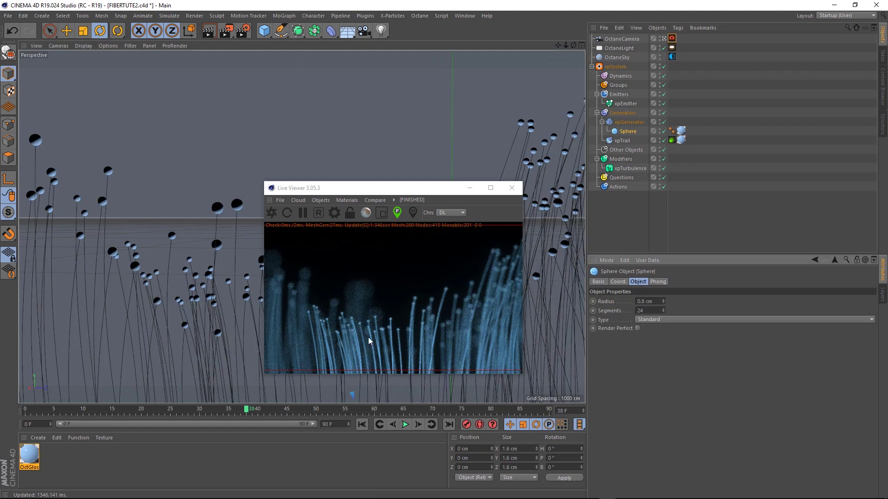
pyautogui.click(376, 322)
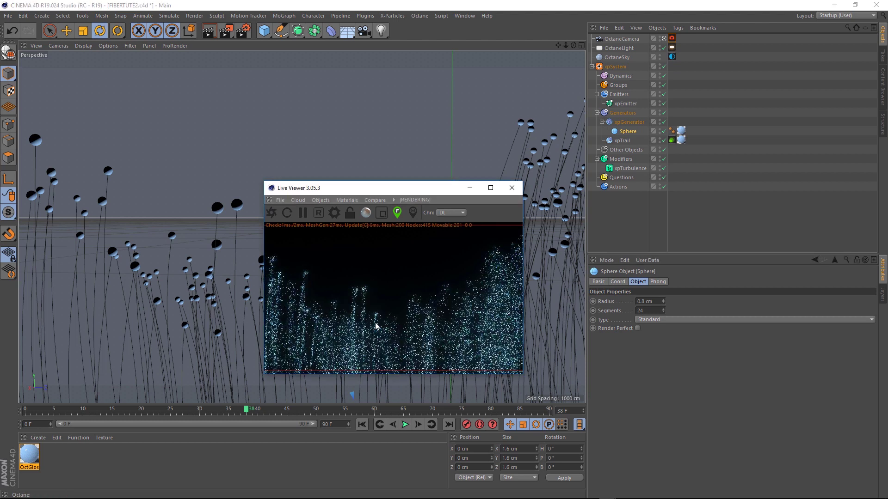
pyautogui.click(413, 340)
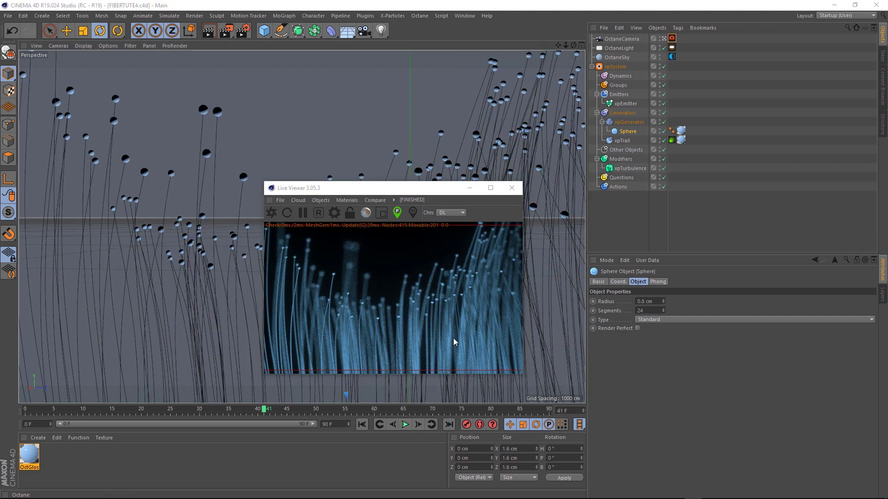
# Step: Raise the Octane light power to about 38, play the animation to frame 37, and resend the scene
pyautogui.click(671, 48)
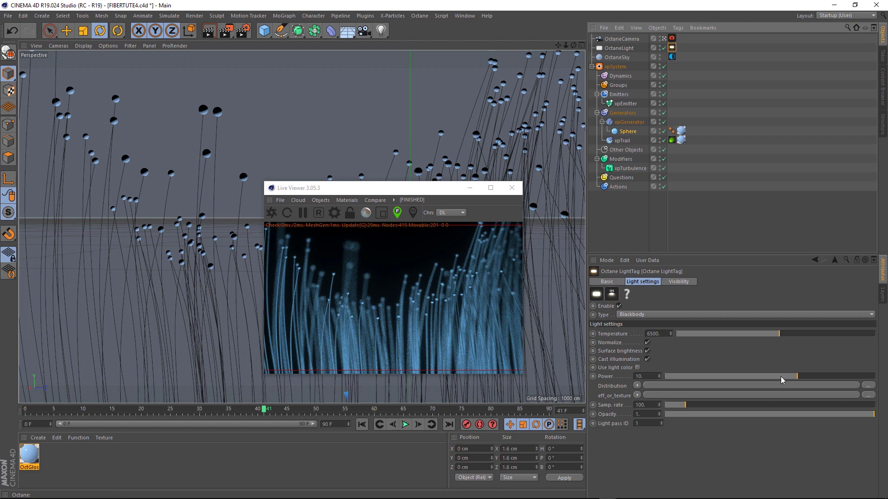
pyautogui.moveTo(804, 376); pyautogui.dragTo(812, 376)
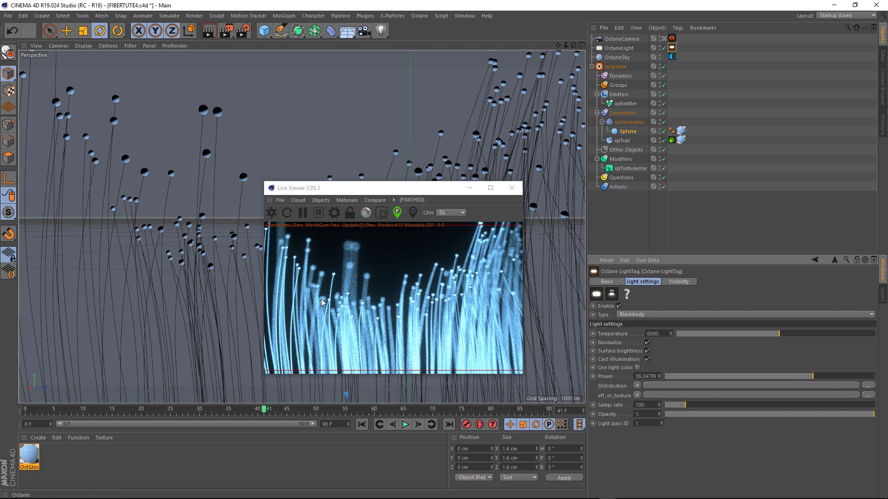
pyautogui.click(361, 425)
pyautogui.click(404, 424)
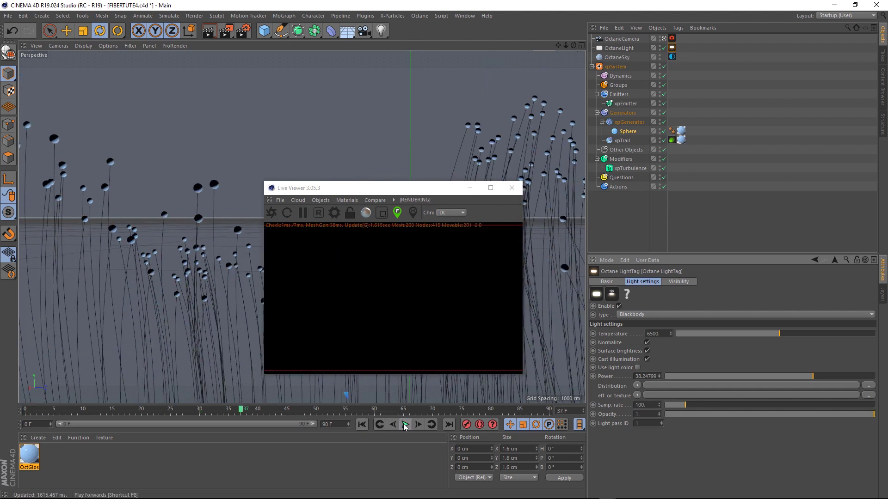
pyautogui.click(405, 424)
pyautogui.click(273, 212)
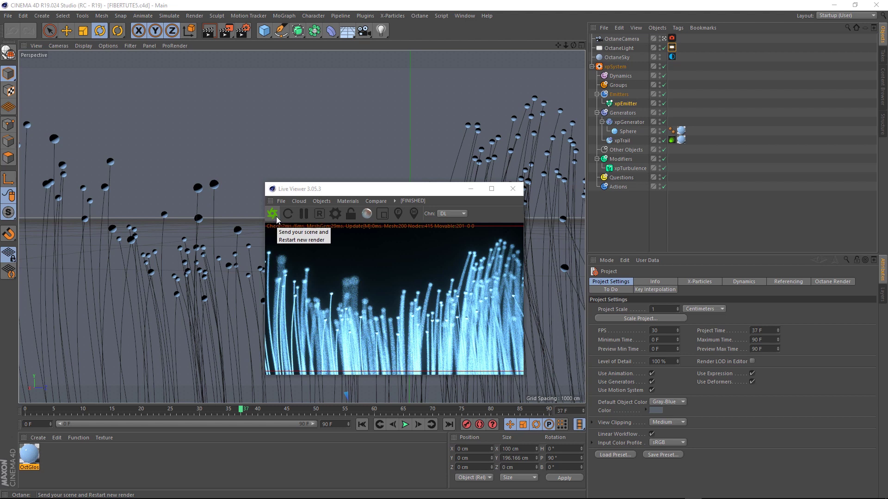
# Step: Close the Live Viewer and replay the particle simulation from the first frame
pyautogui.click(512, 188)
pyautogui.keyDown('alt'); pyautogui.moveTo(423, 308); pyautogui.dragTo(366, 299); pyautogui.keyUp('alt')
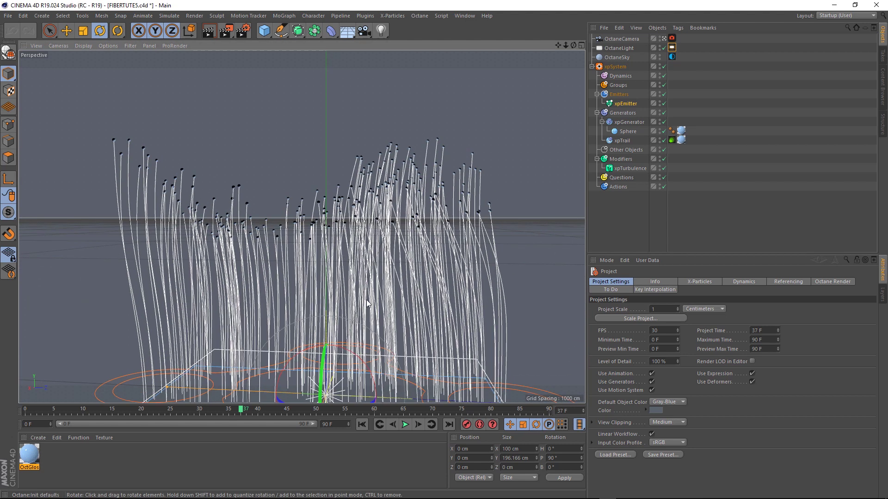
pyautogui.click(362, 425)
pyautogui.click(405, 425)
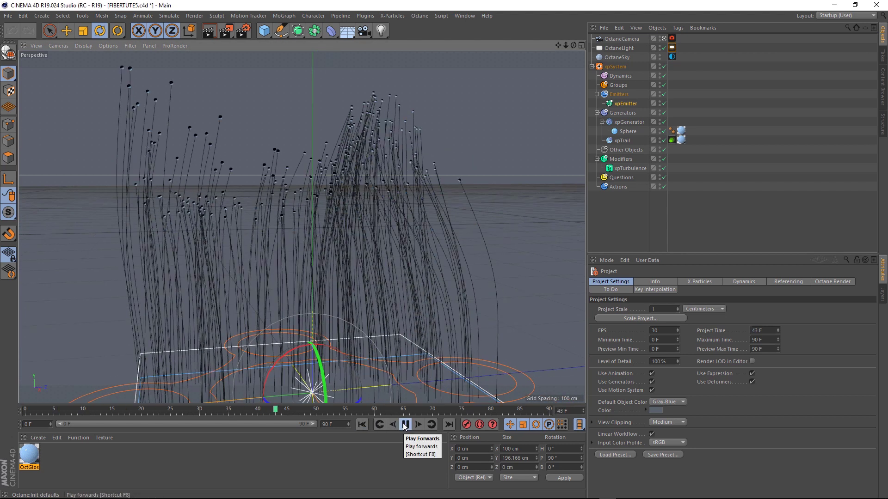
# Step: Set the xpTurbulence Scale to 50% and replay the simulation to inspect the tighter fibres
pyautogui.click(628, 168)
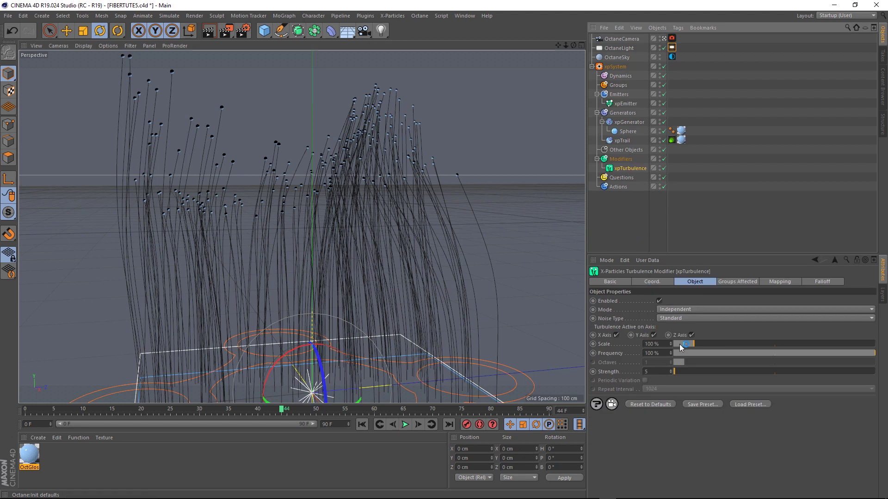
pyautogui.click(653, 344)
pyautogui.write('50')
pyautogui.press('Return')
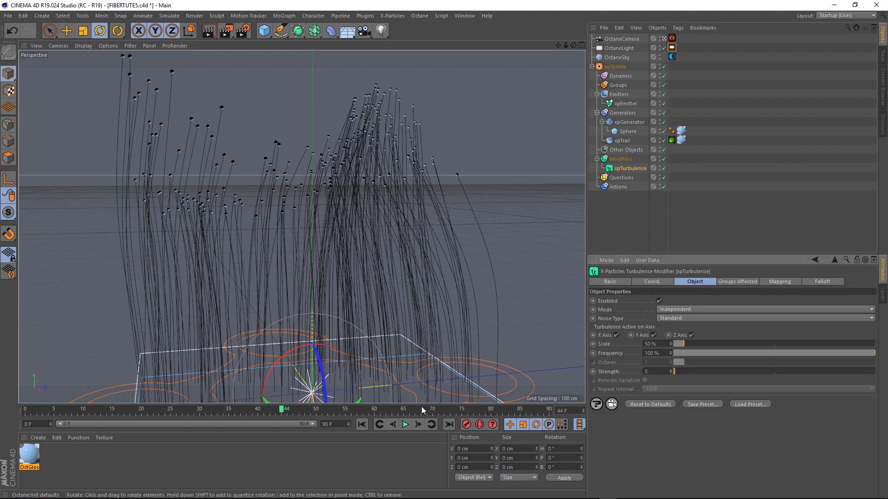
pyautogui.click(362, 425)
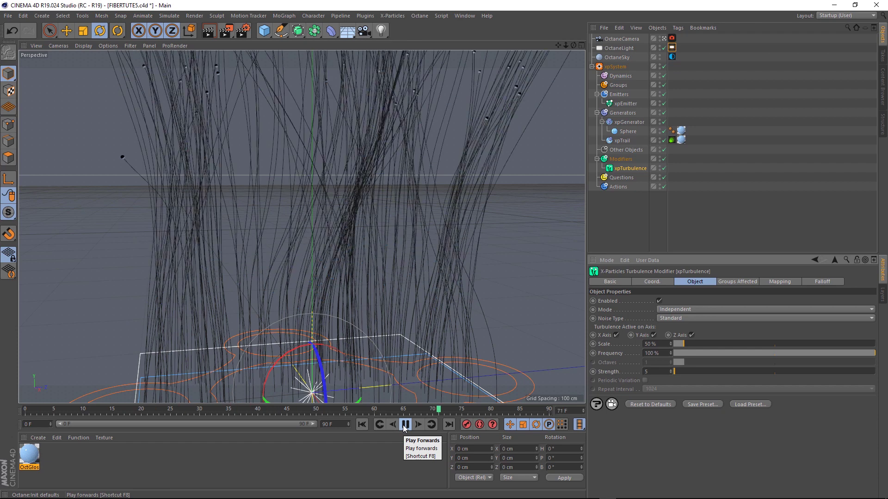
pyautogui.click(405, 424)
pyautogui.keyDown('alt'); pyautogui.moveTo(324, 240); pyautogui.dragTo(267, 321); pyautogui.keyUp('alt')
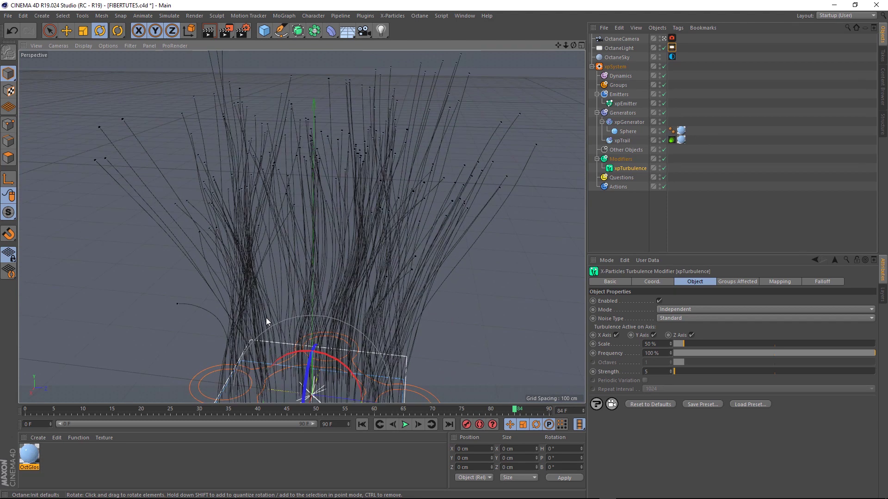